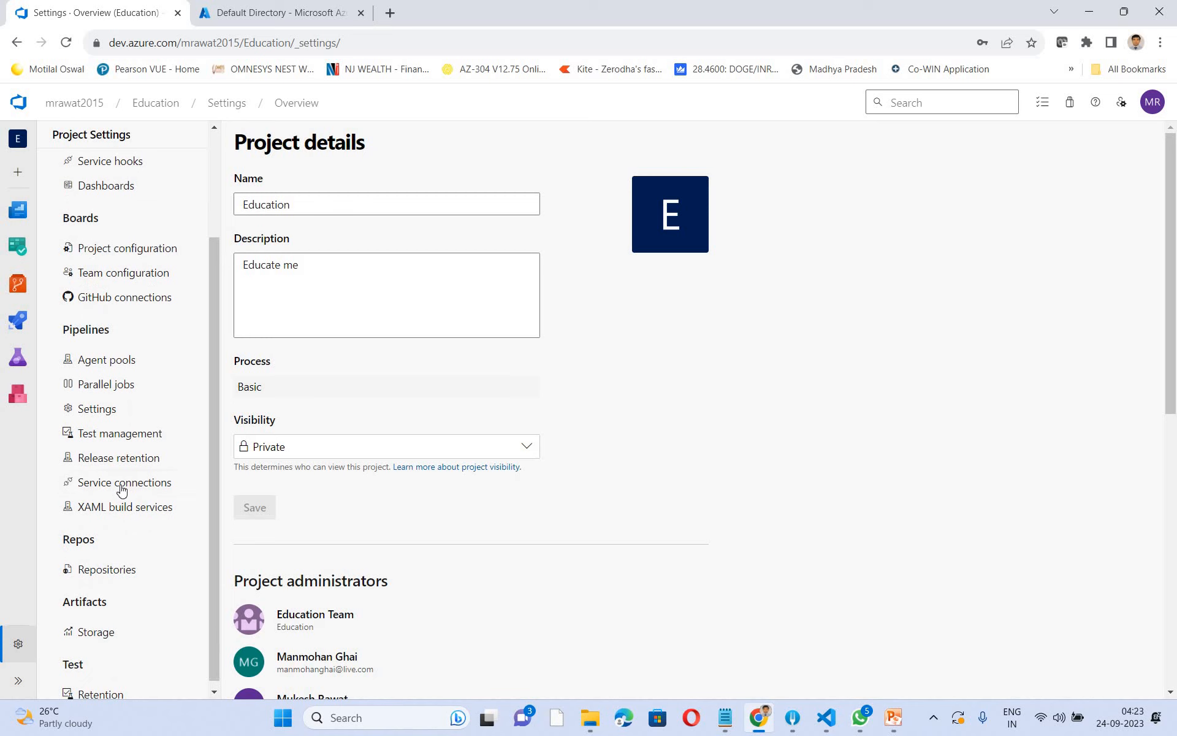
- Start a new Azure Resource Manager service connection in the project's service connections, using the Service principal (manual) authentication method
{"action": "left_click", "coordinate": [116, 488]}
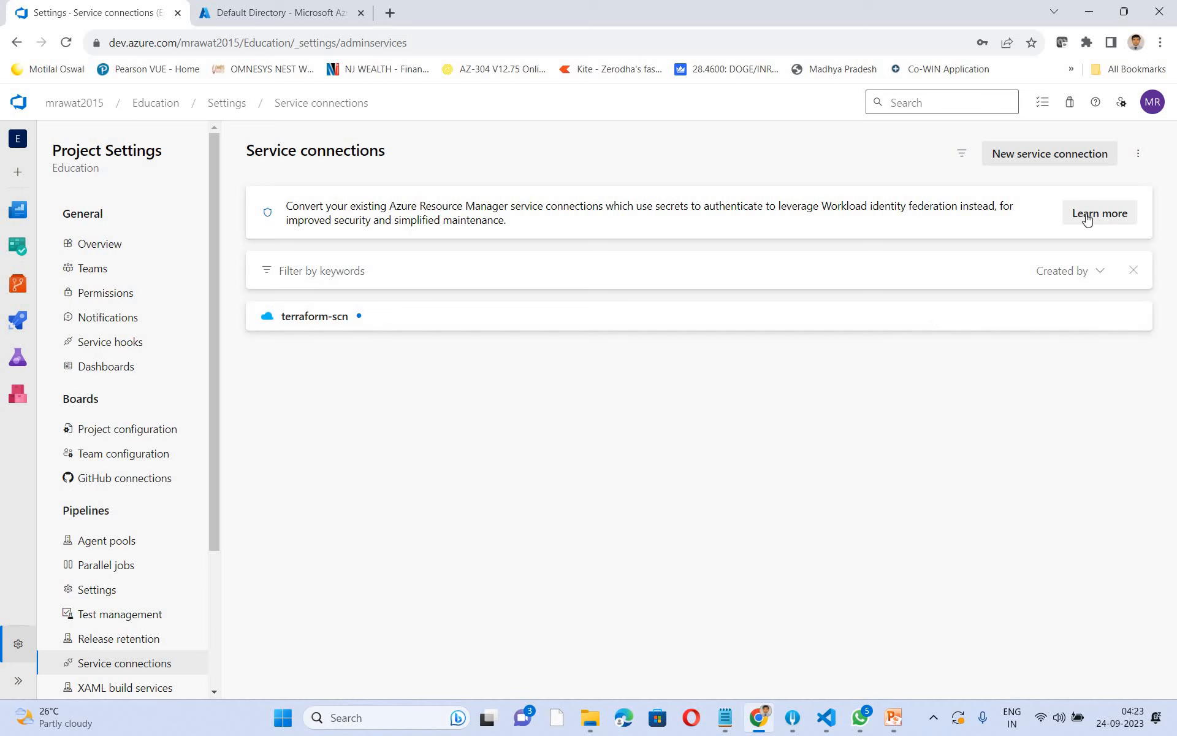
{"action": "left_click", "coordinate": [1063, 156]}
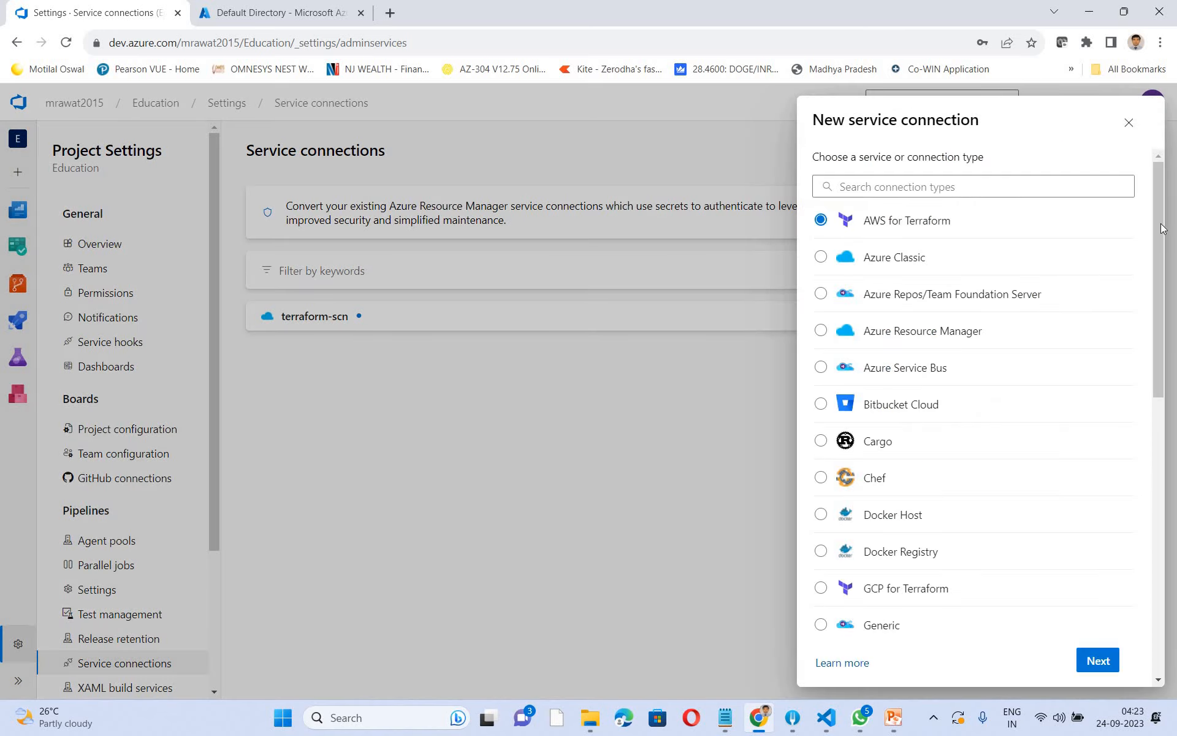
{"action": "scroll", "coordinate": [1154, 336], "scroll_direction": "down", "scroll_amount": 4}
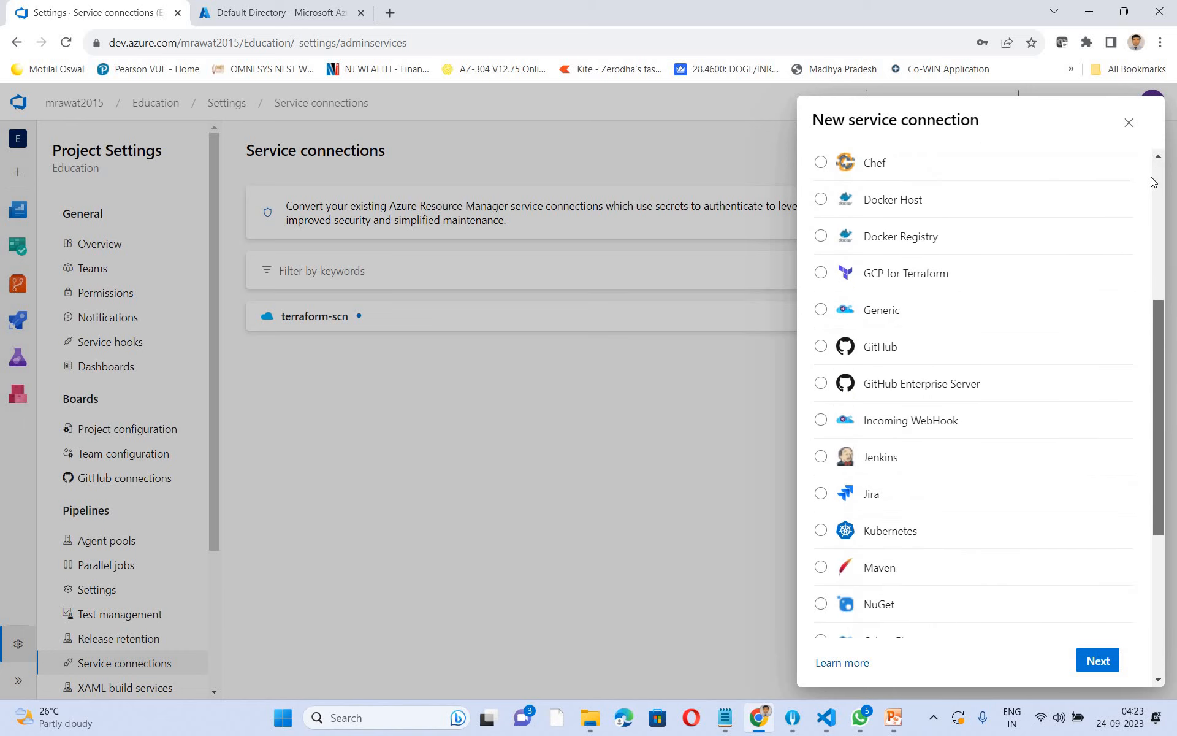
{"action": "scroll", "coordinate": [1150, 178], "scroll_direction": "up", "scroll_amount": 5}
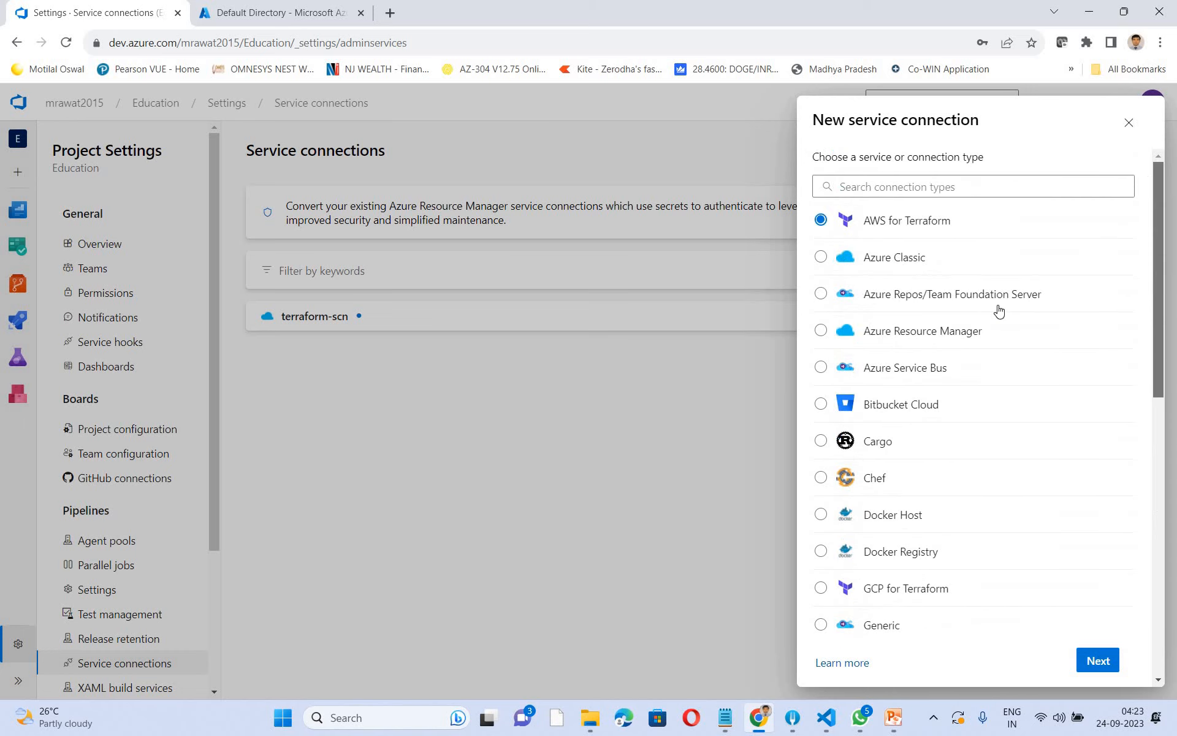
{"action": "left_click", "coordinate": [899, 335]}
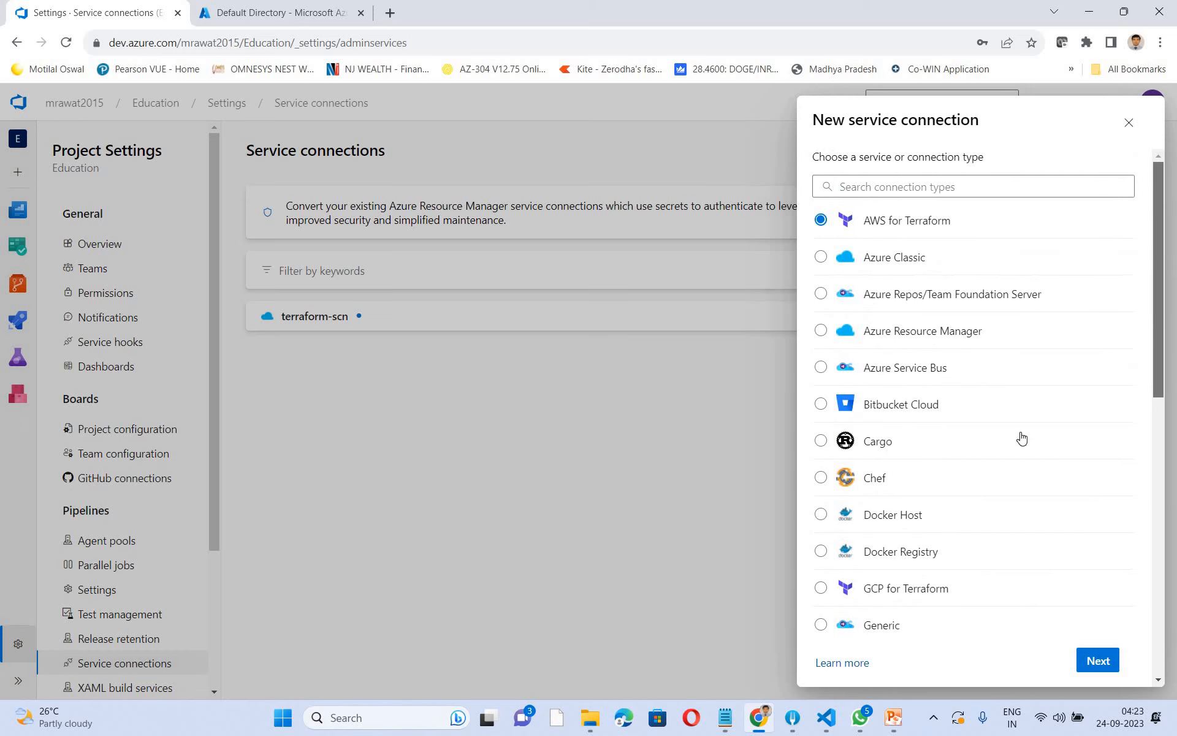
{"action": "left_click", "coordinate": [1095, 662]}
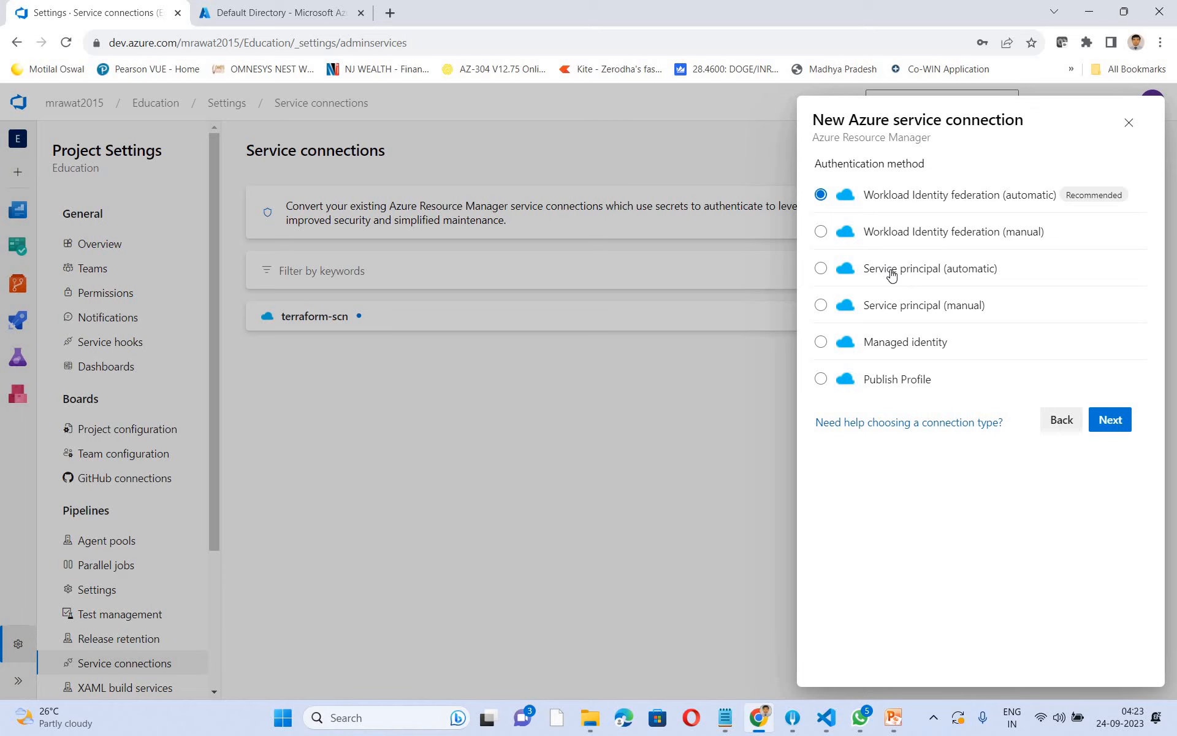
{"action": "left_click", "coordinate": [821, 305]}
{"action": "left_click", "coordinate": [1110, 424]}
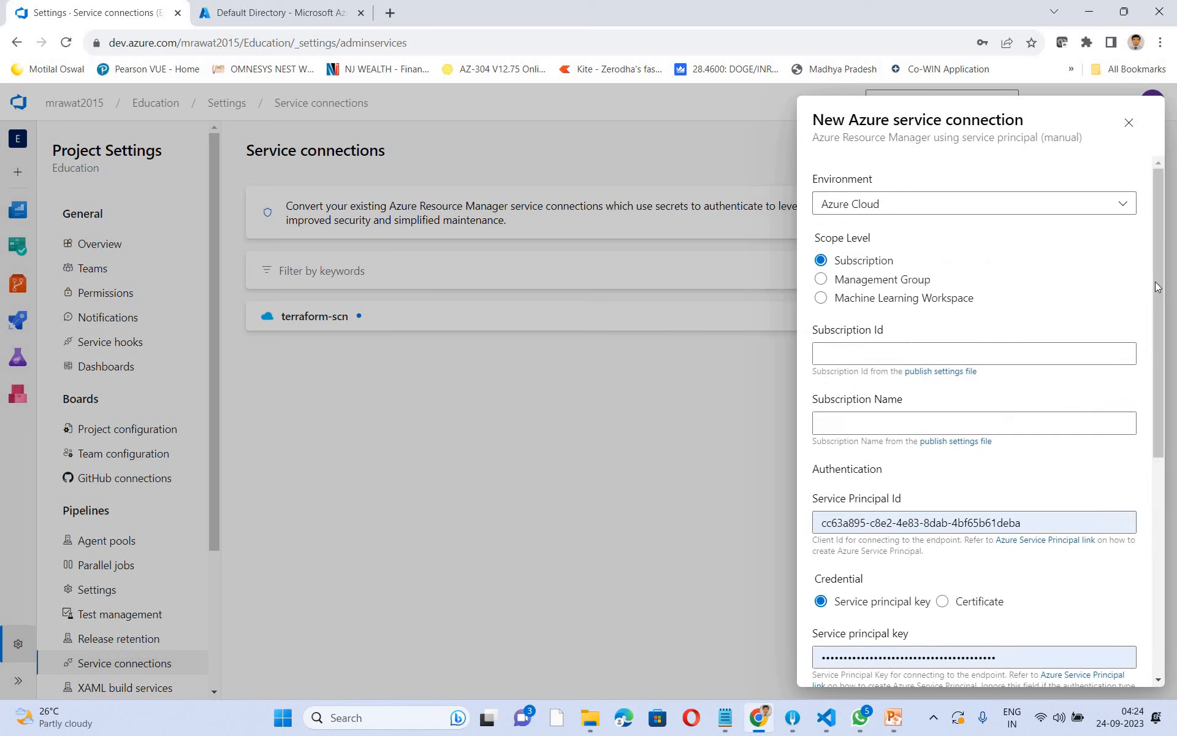
- Examine the fields of the new Azure service connection form, including subscription ID and name, service principal credentials, tenant ID and service connection name
{"action": "left_click", "coordinate": [848, 352]}
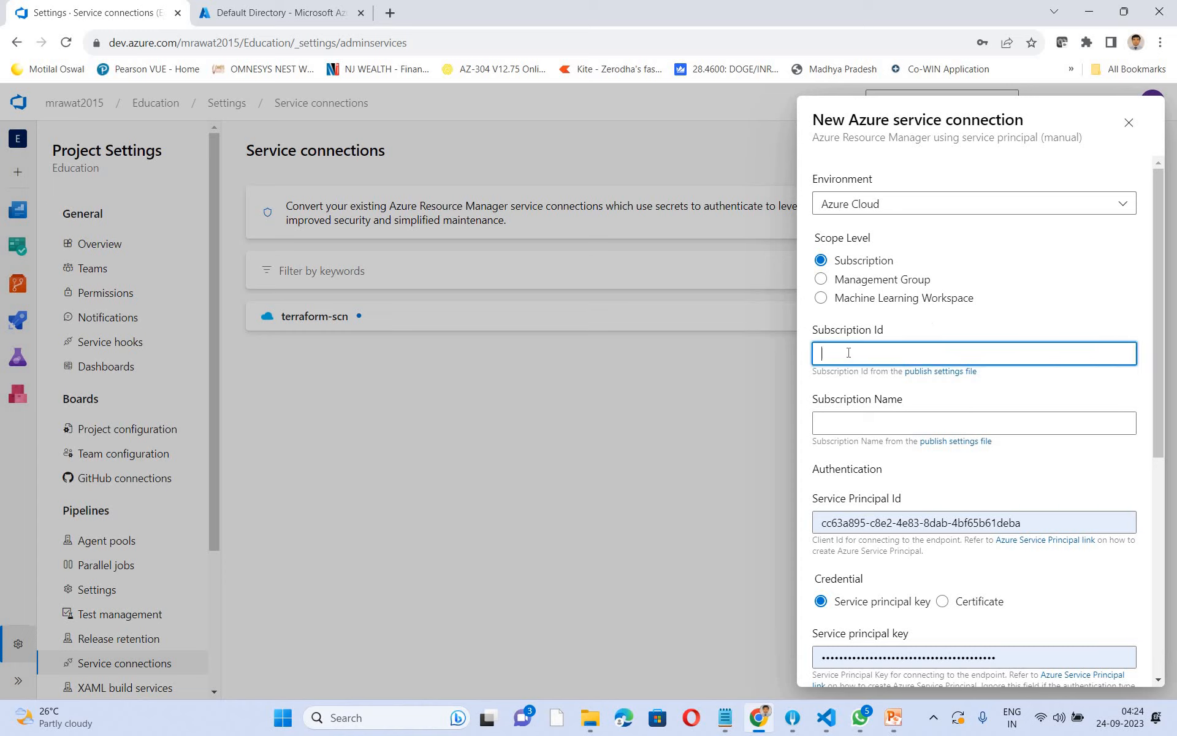
{"action": "left_click", "coordinate": [845, 423]}
{"action": "left_click_drag", "start_coordinate": [1158, 361], "coordinate": [1136, 457]}
{"action": "scroll", "coordinate": [1137, 461], "scroll_direction": "down", "scroll_amount": 3}
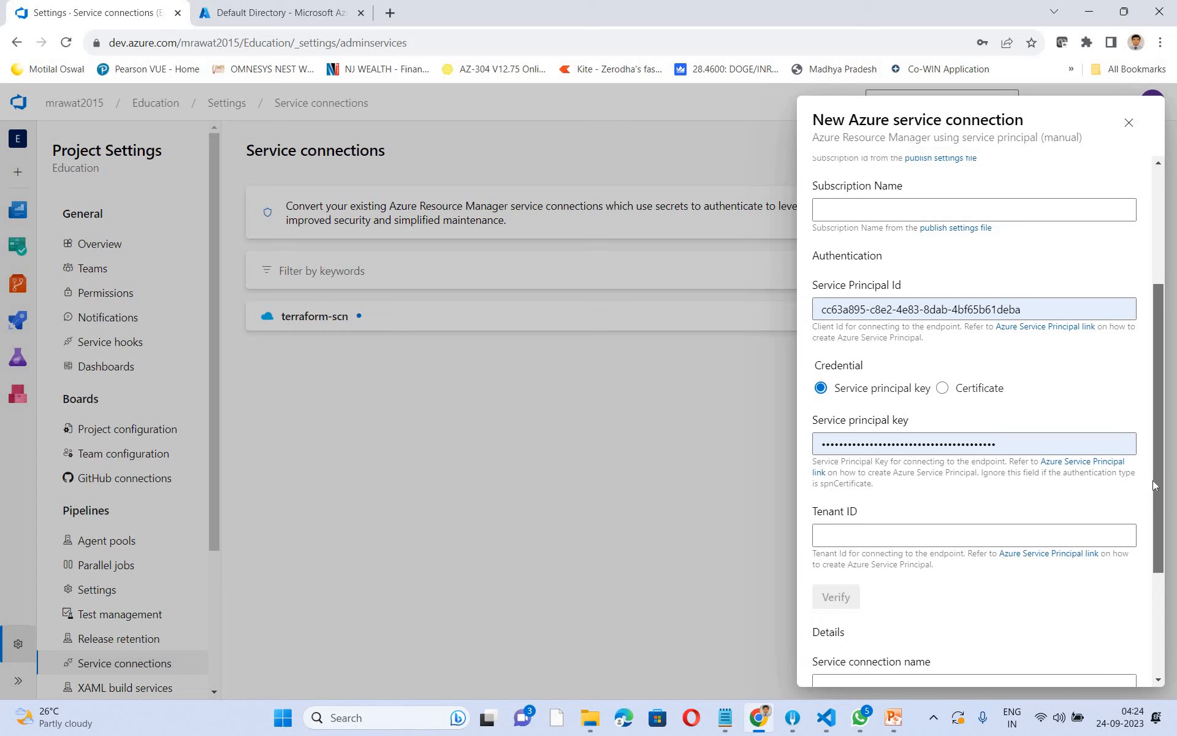
{"action": "left_click_drag", "start_coordinate": [1153, 503], "coordinate": [839, 534]}
{"action": "left_click", "coordinate": [839, 534]}
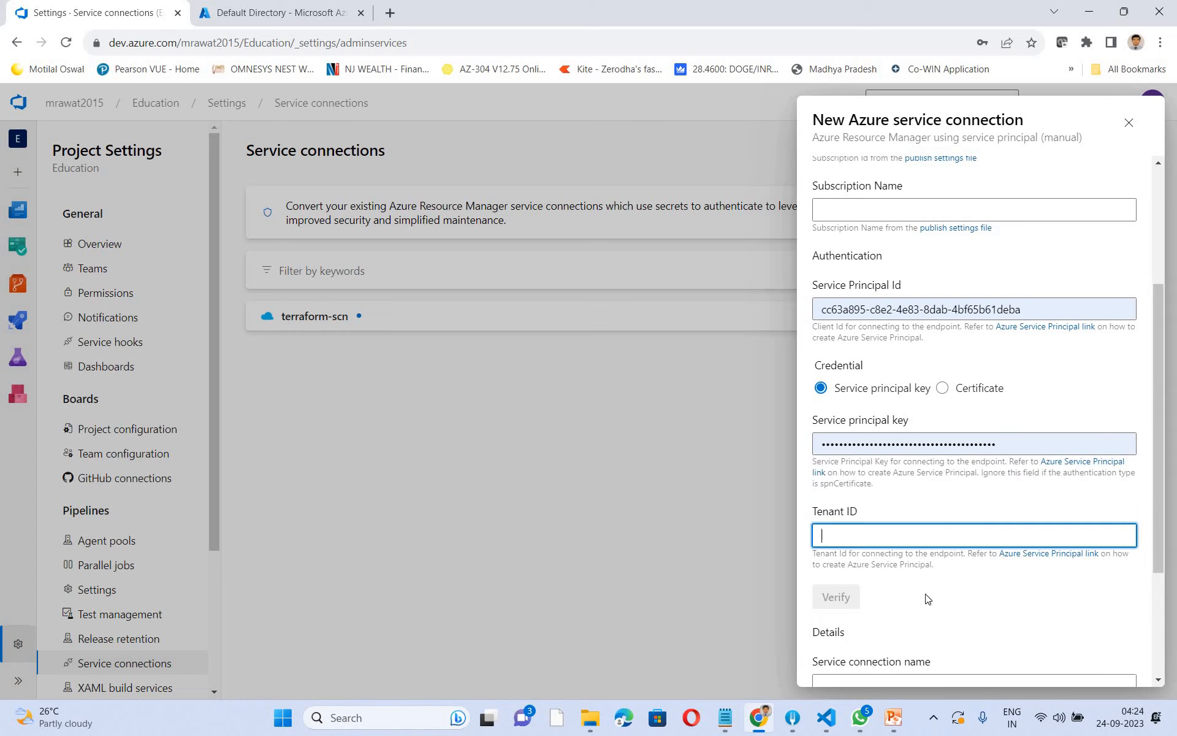
{"action": "scroll", "coordinate": [930, 554], "scroll_direction": "down", "scroll_amount": 3}
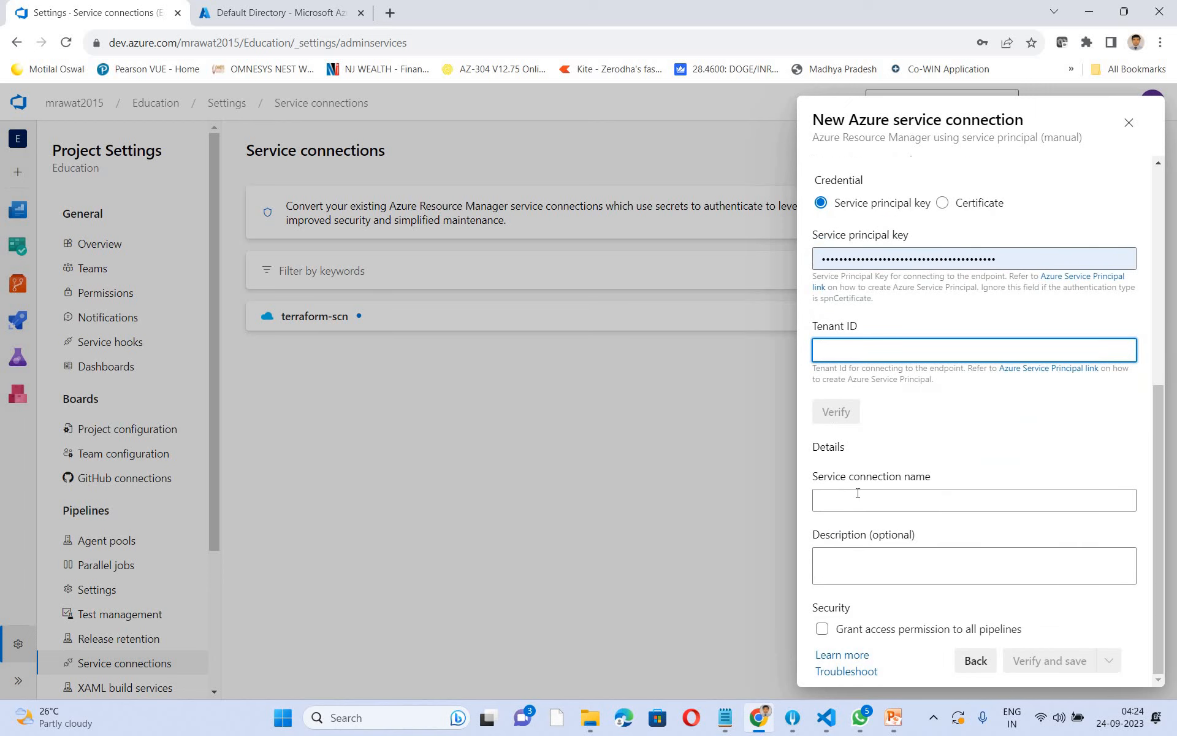
{"action": "left_click", "coordinate": [858, 493]}
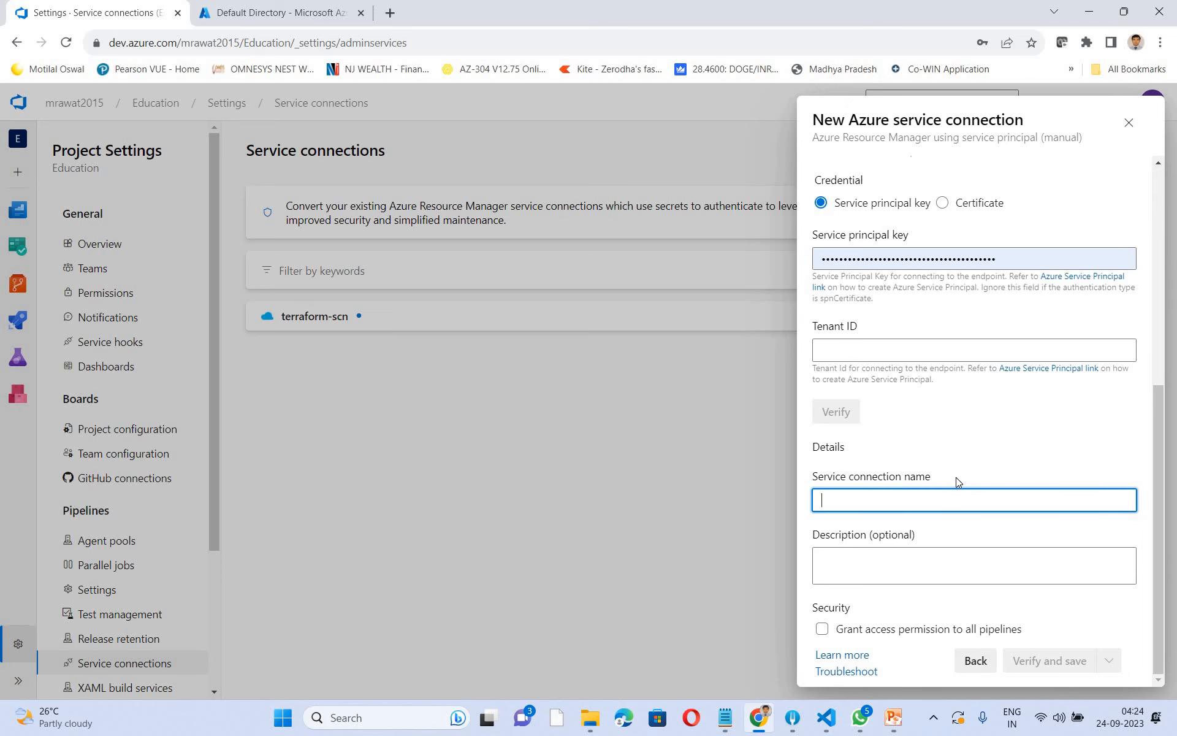
{"action": "scroll", "coordinate": [958, 482], "scroll_direction": "up", "scroll_amount": 6}
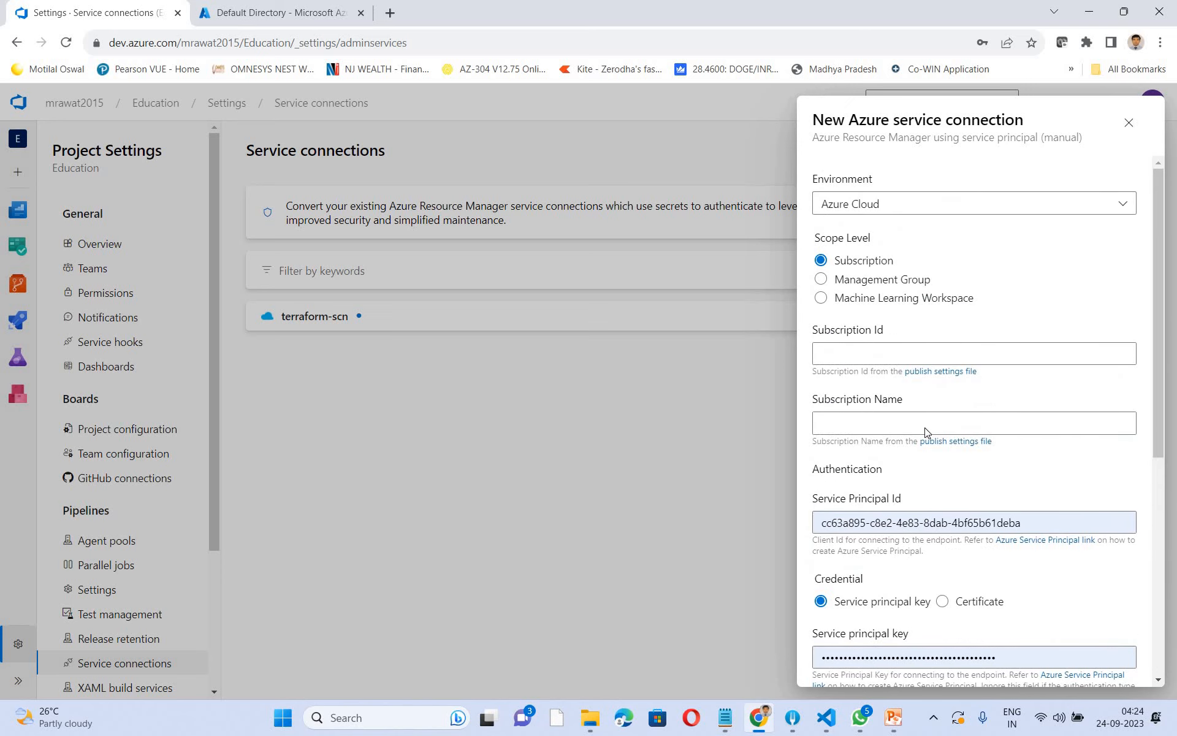
{"action": "scroll", "coordinate": [928, 403], "scroll_direction": "down", "scroll_amount": 6}
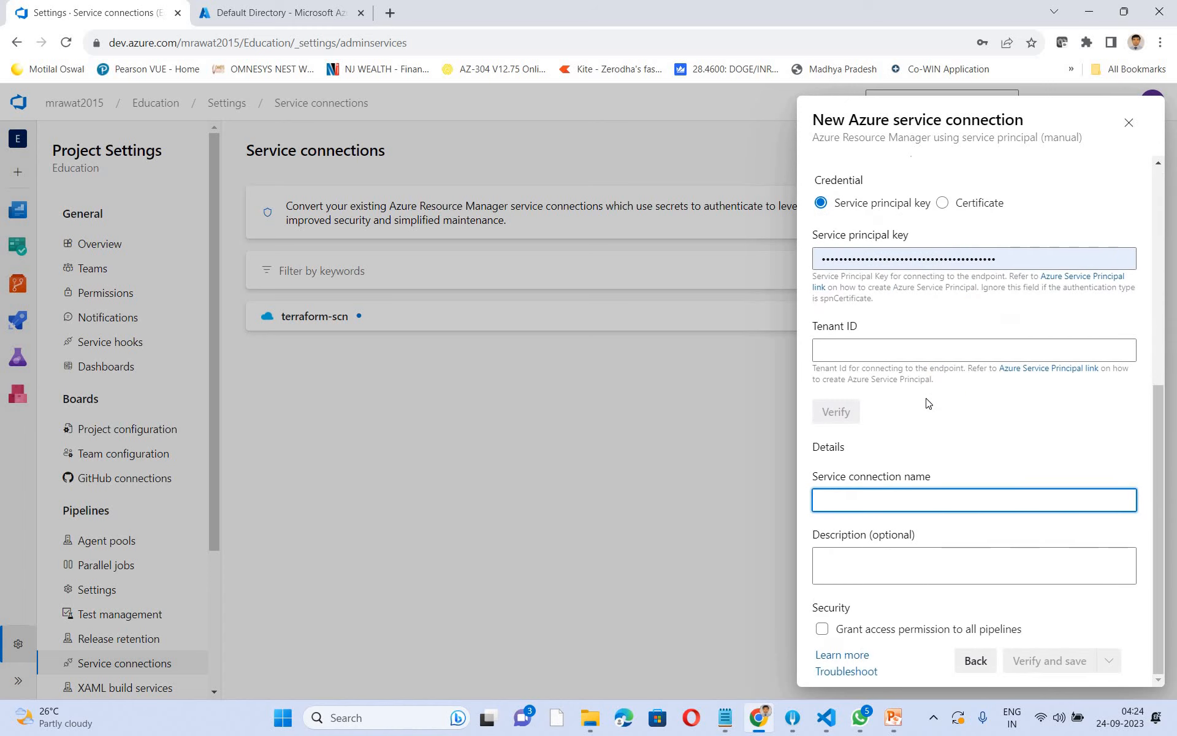
{"action": "scroll", "coordinate": [928, 402], "scroll_direction": "up", "scroll_amount": 6}
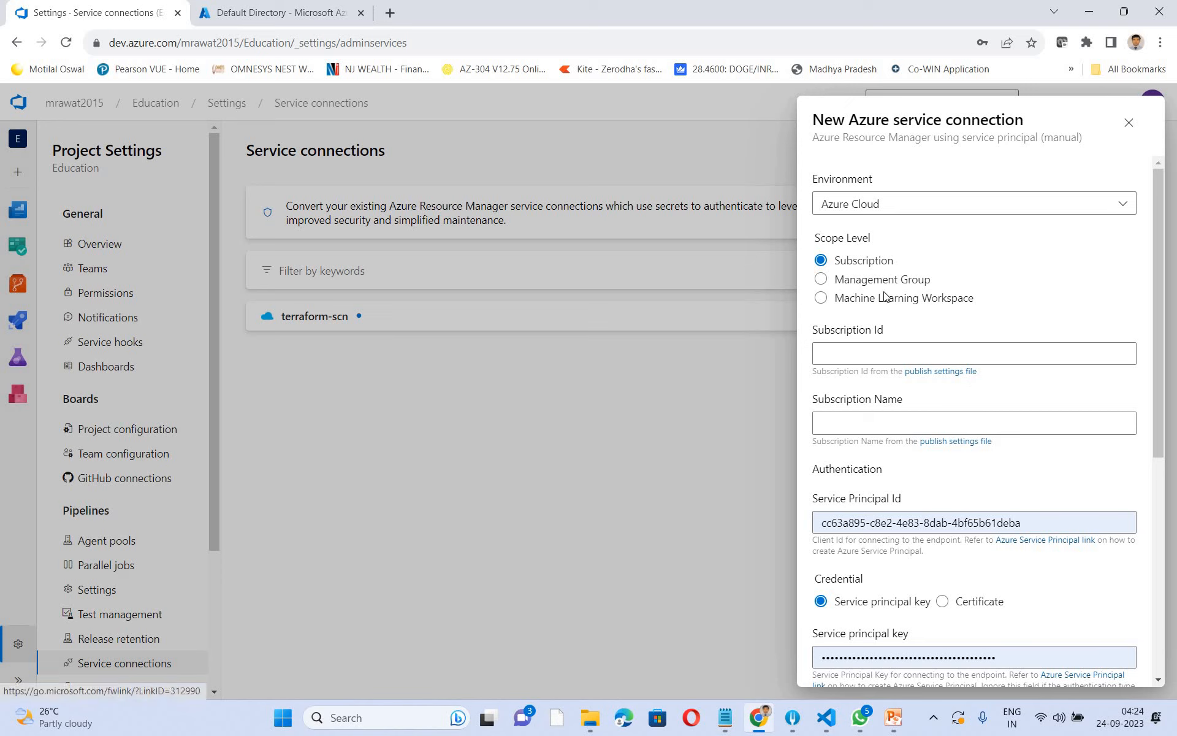
- Switch to the Azure portal, view the terraform-pipeline app registration's overview, and return to the app registrations list
{"action": "left_click", "coordinate": [297, 13]}
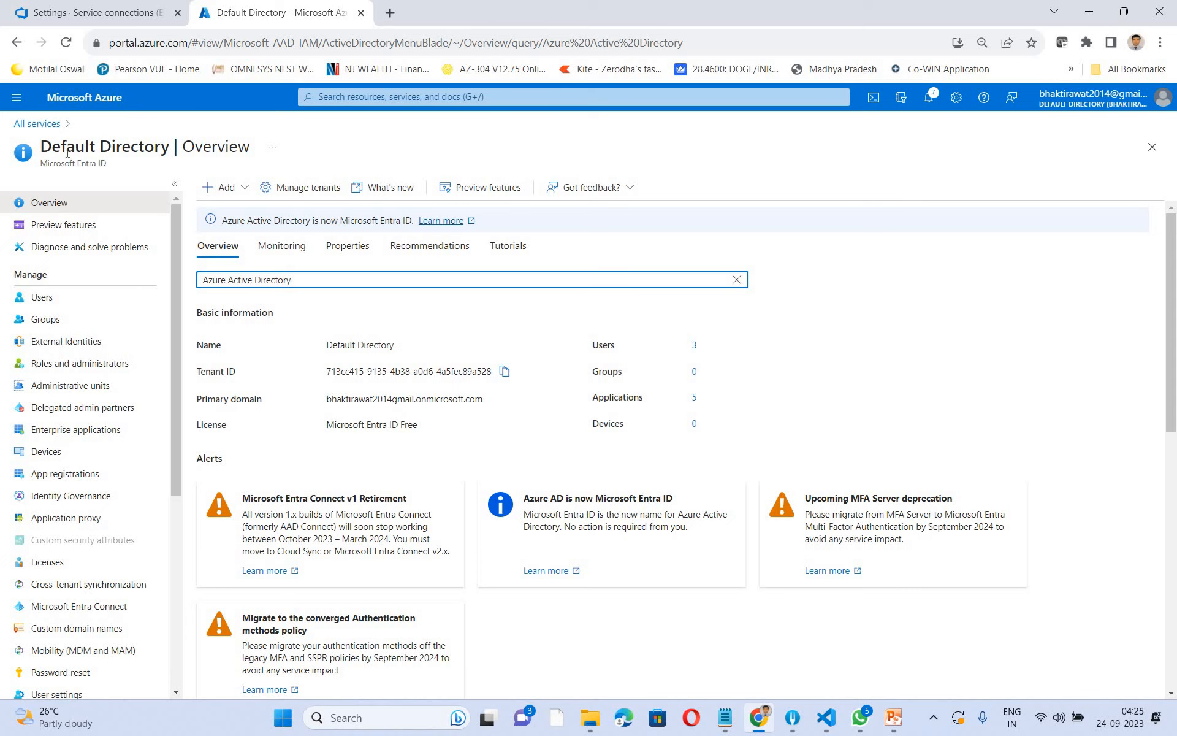
{"action": "scroll", "coordinate": [59, 344], "scroll_direction": "down", "scroll_amount": 1}
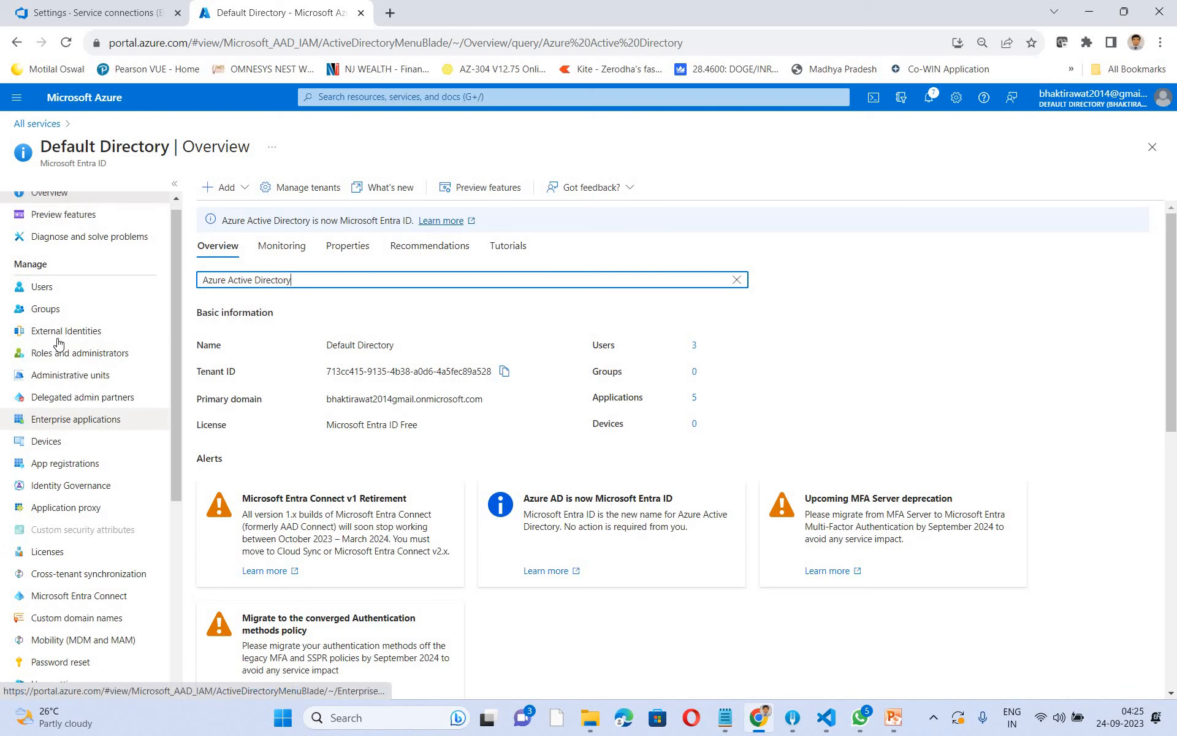
{"action": "scroll", "coordinate": [59, 343], "scroll_direction": "down", "scroll_amount": 2}
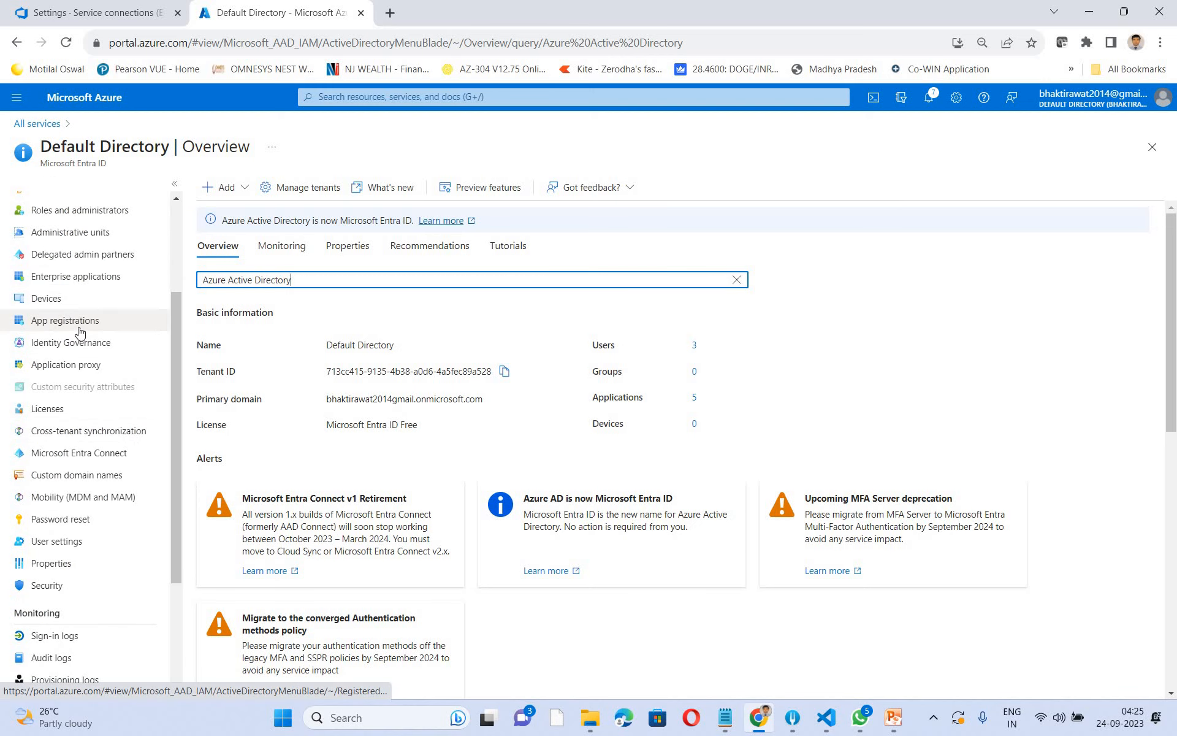
{"action": "left_click", "coordinate": [78, 330]}
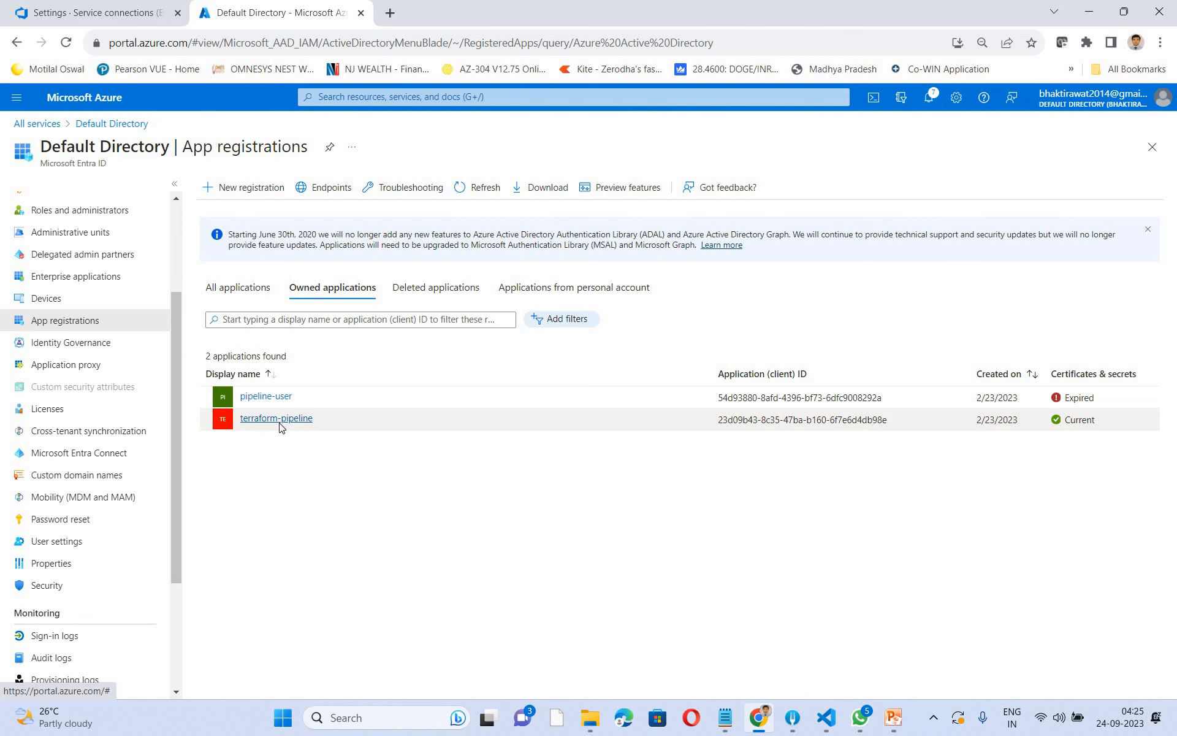
{"action": "left_click", "coordinate": [279, 423]}
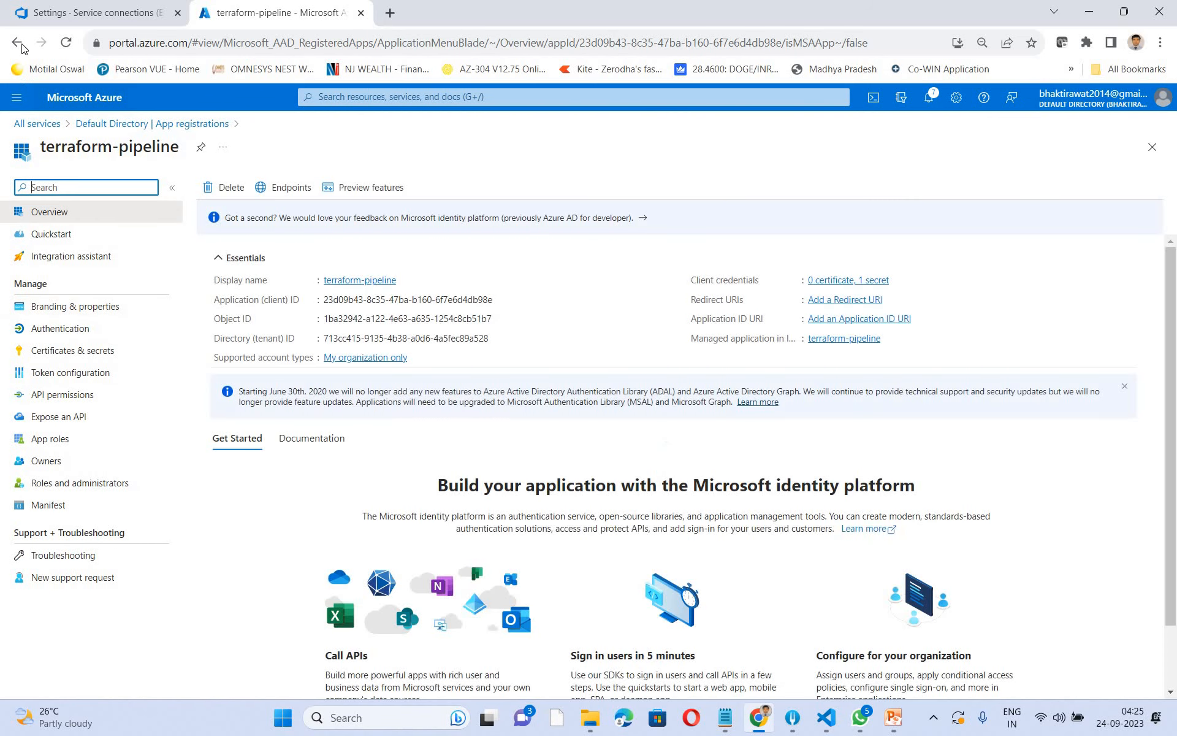
{"action": "left_click", "coordinate": [17, 43]}
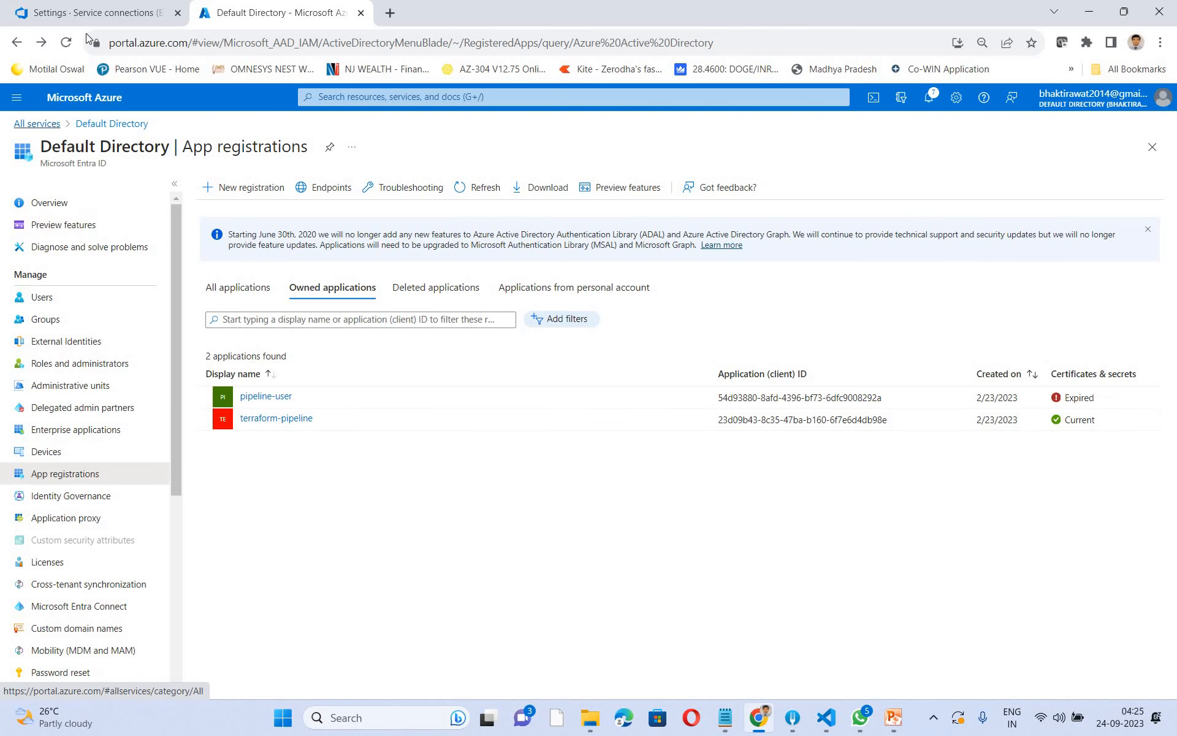
- Return to Azure DevOps and close the new Azure service connection form without saving it
{"action": "left_click", "coordinate": [92, 13]}
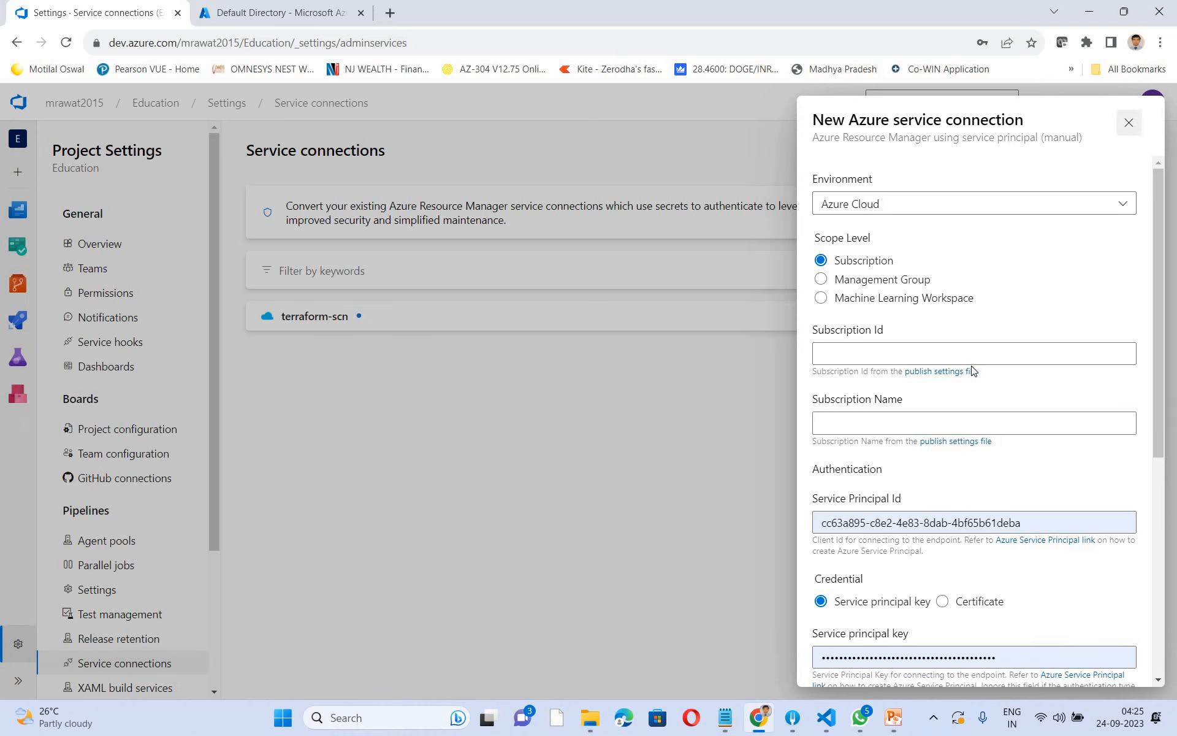
{"action": "left_click", "coordinate": [406, 380]}
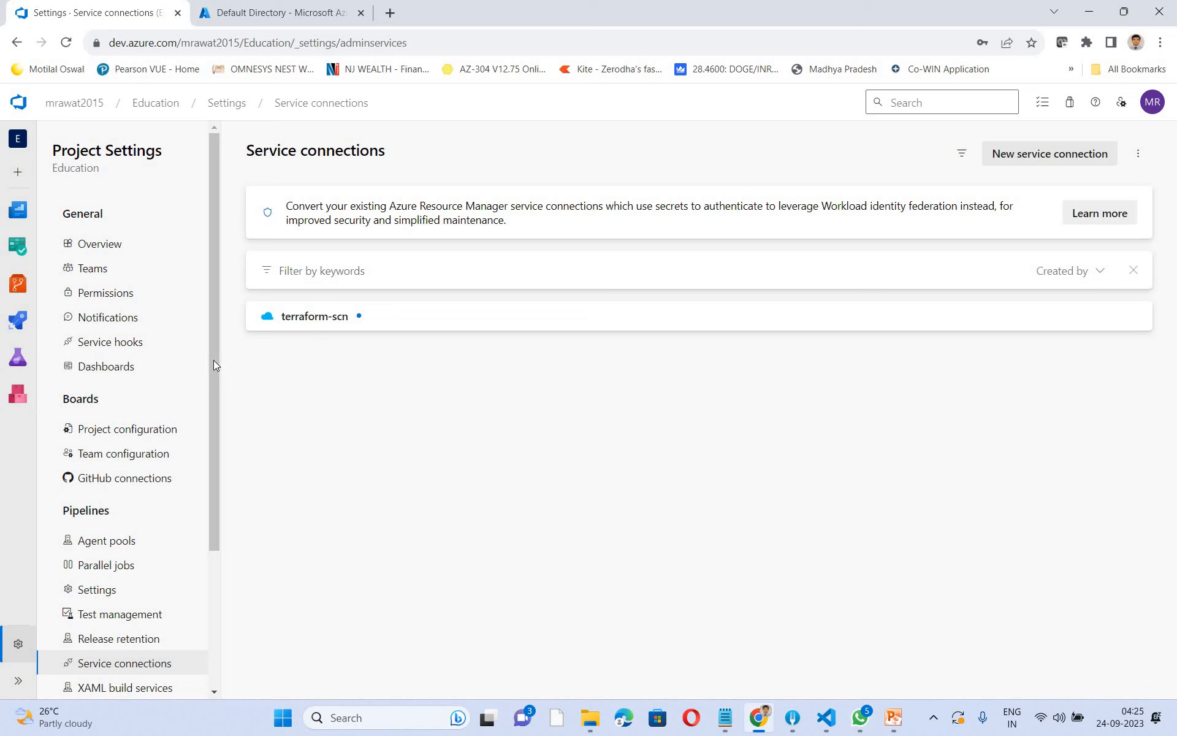
{"action": "scroll", "coordinate": [225, 531], "scroll_direction": "down", "scroll_amount": 2}
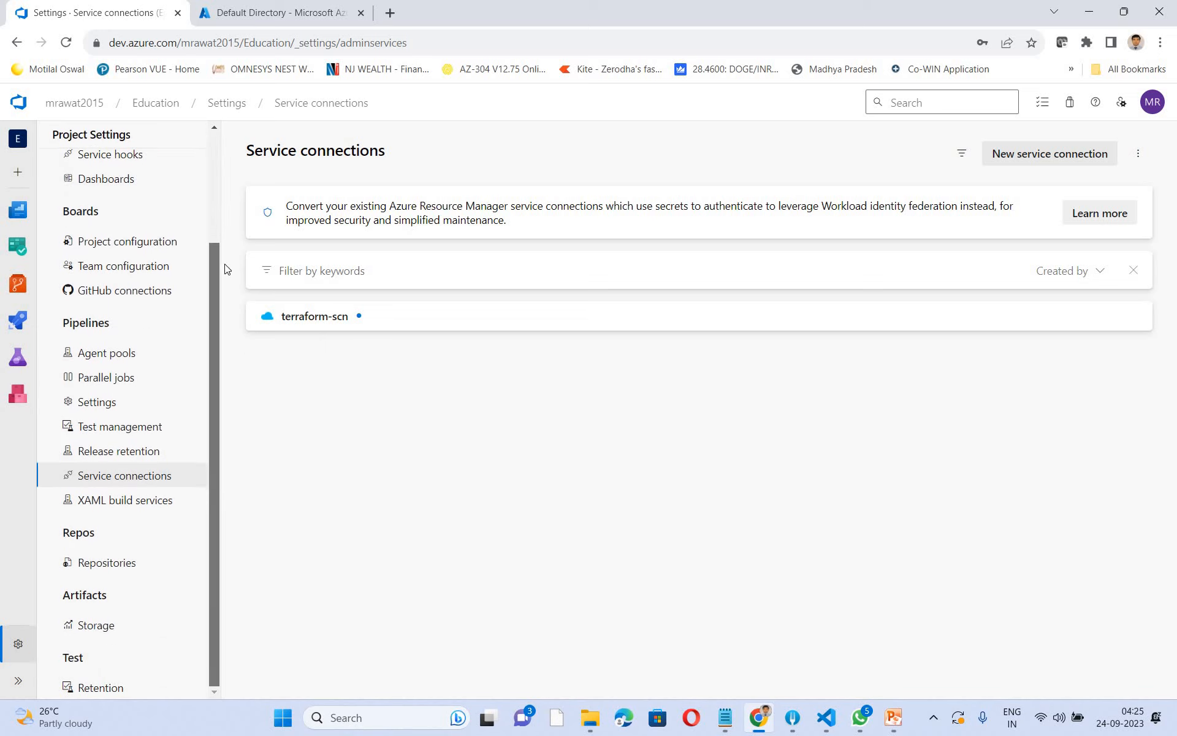
{"action": "left_click_drag", "start_coordinate": [8, 419], "coordinate": [17, 368]}
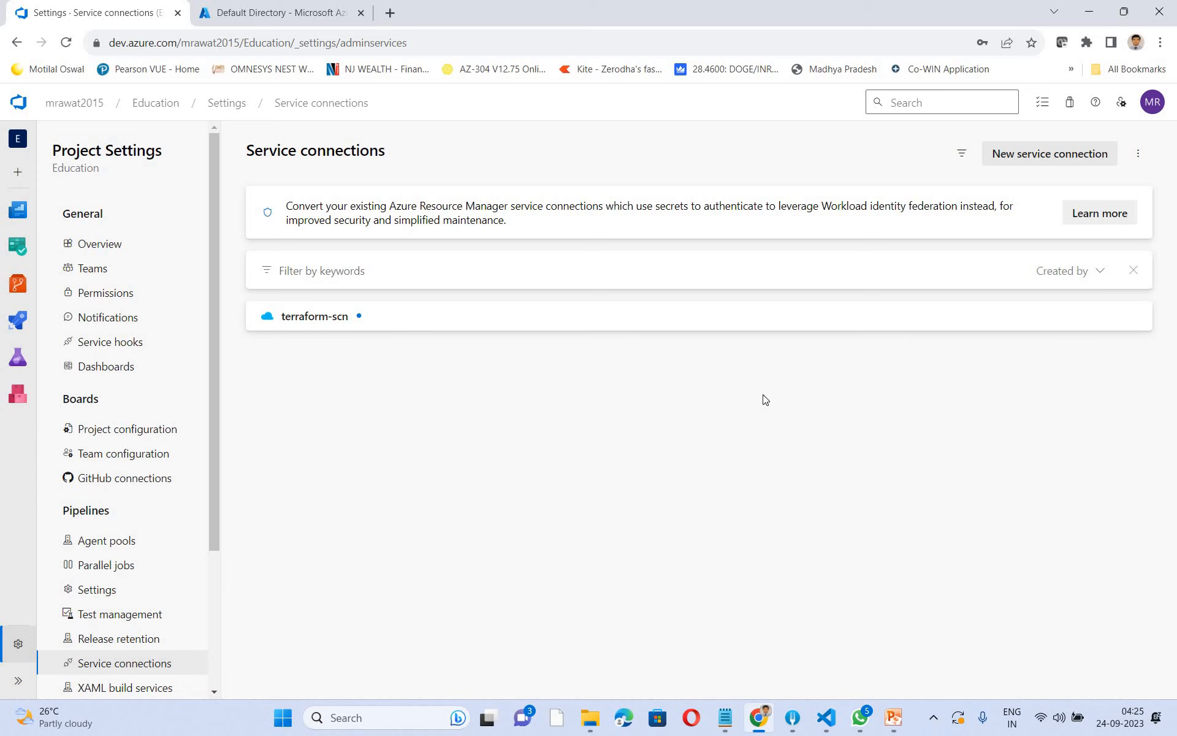
- Switch to Visual Studio Code, open the 1-education-terraform pipeline file and examine its Terraform init, plan and apply tasks
{"action": "left_click", "coordinate": [826, 717]}
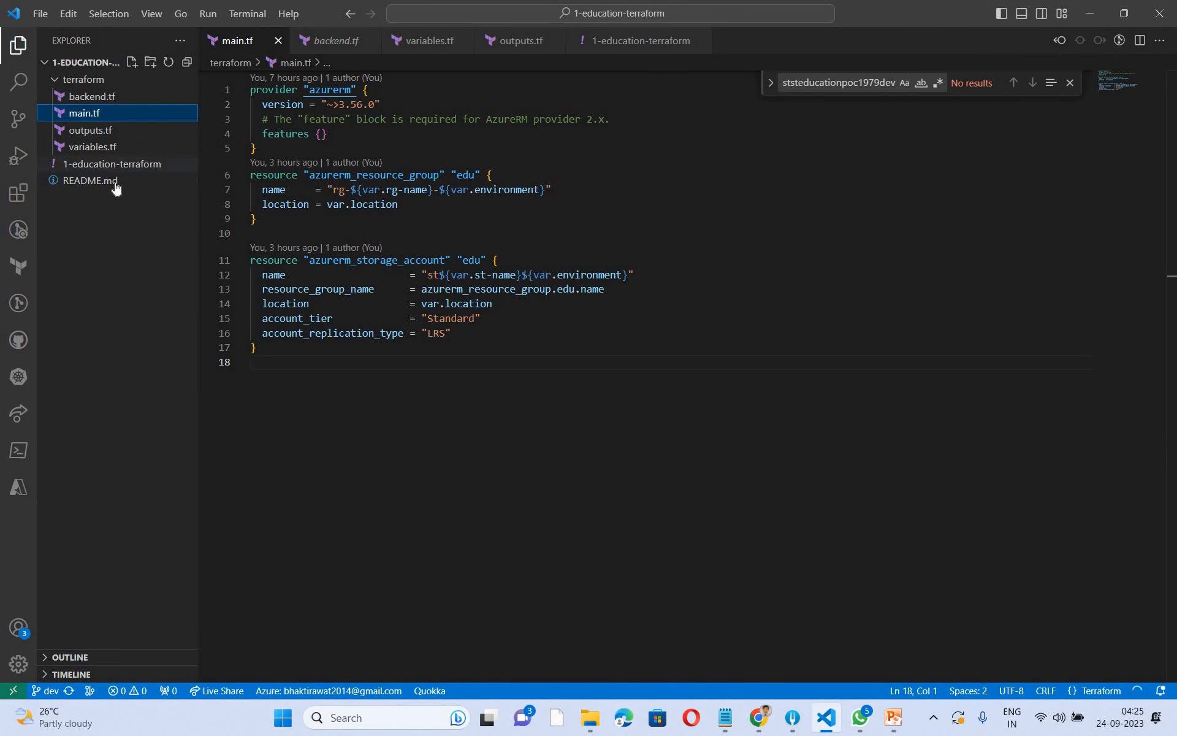
{"action": "left_click", "coordinate": [112, 164]}
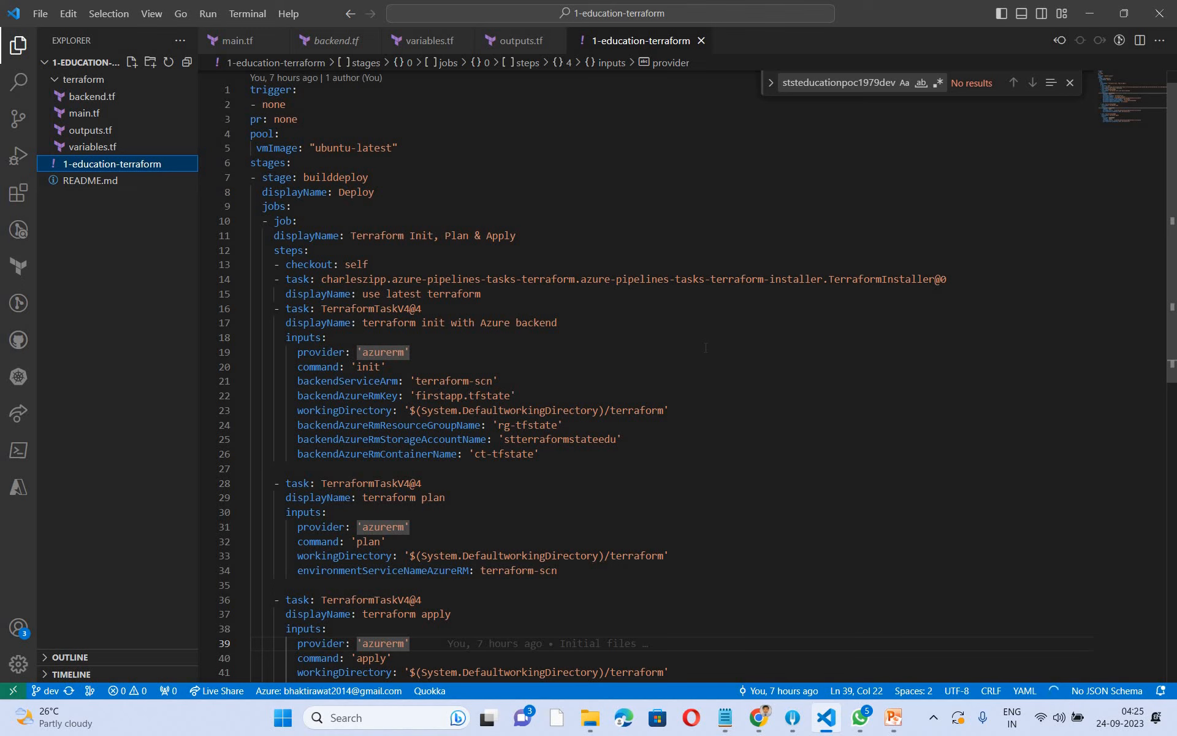
{"action": "scroll", "coordinate": [705, 348], "scroll_direction": "down", "scroll_amount": 3}
{"action": "scroll", "coordinate": [359, 240], "scroll_direction": "up", "scroll_amount": 4}
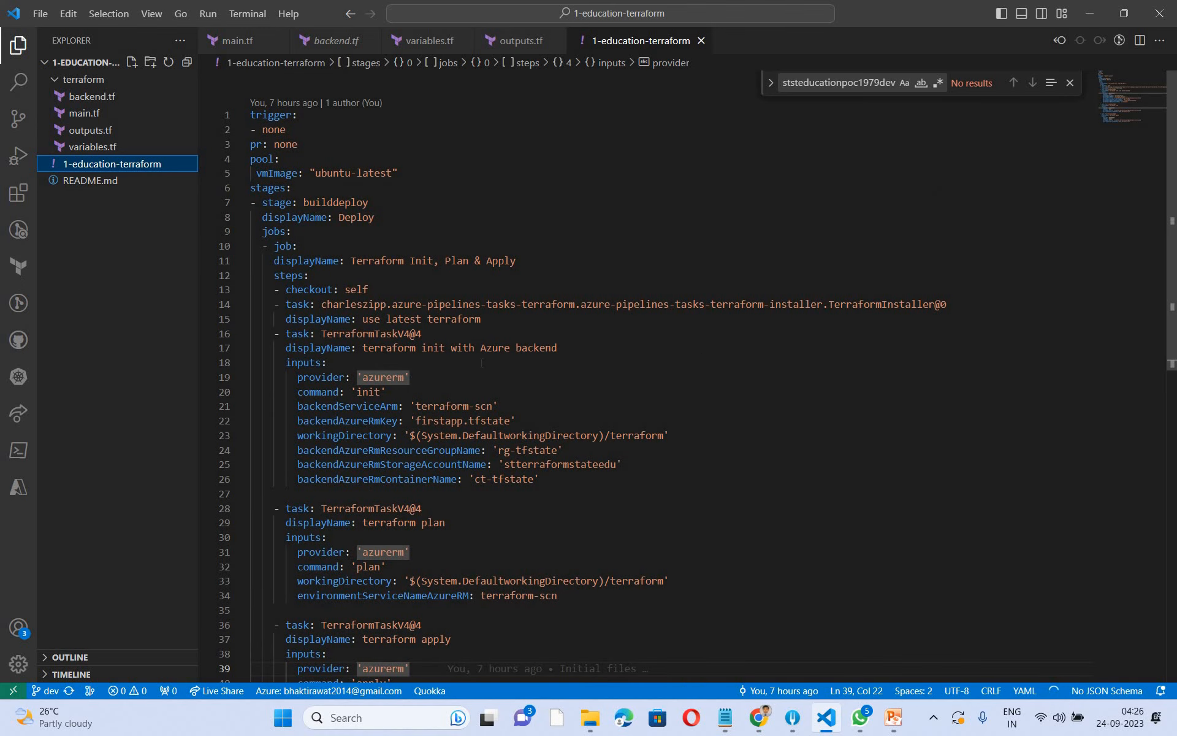
{"action": "scroll", "coordinate": [482, 363], "scroll_direction": "down", "scroll_amount": 3}
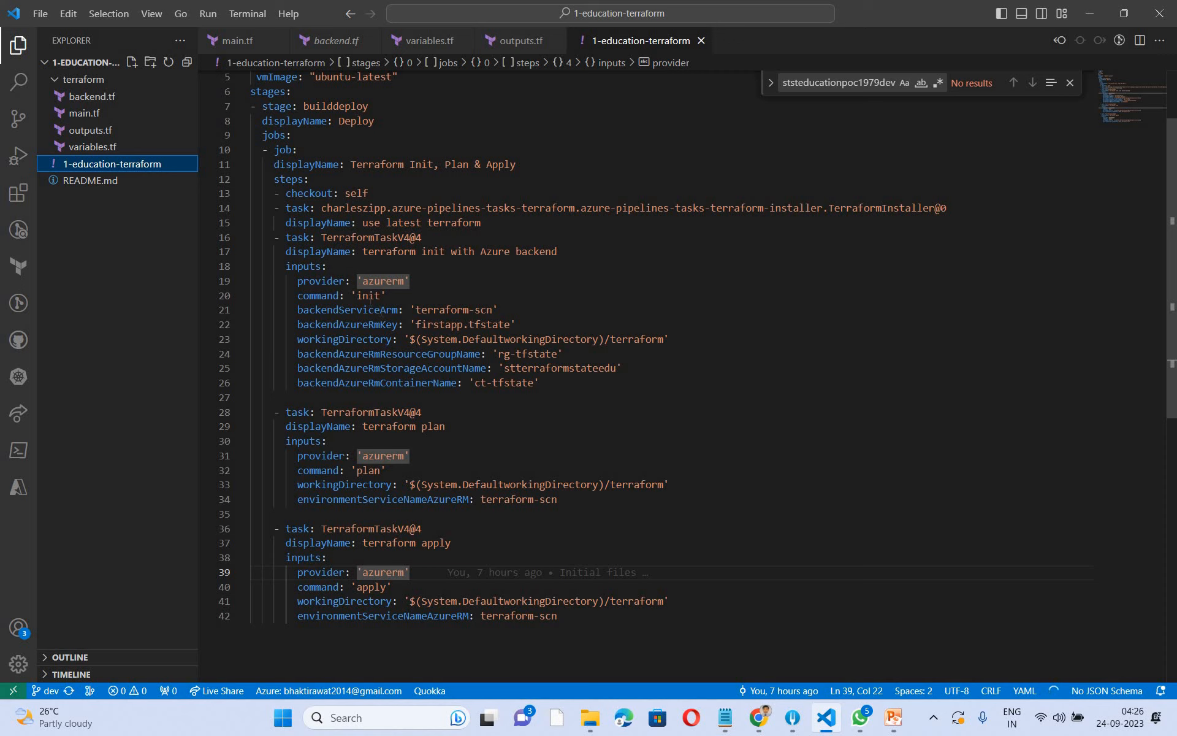
{"action": "double_click", "coordinate": [368, 296]}
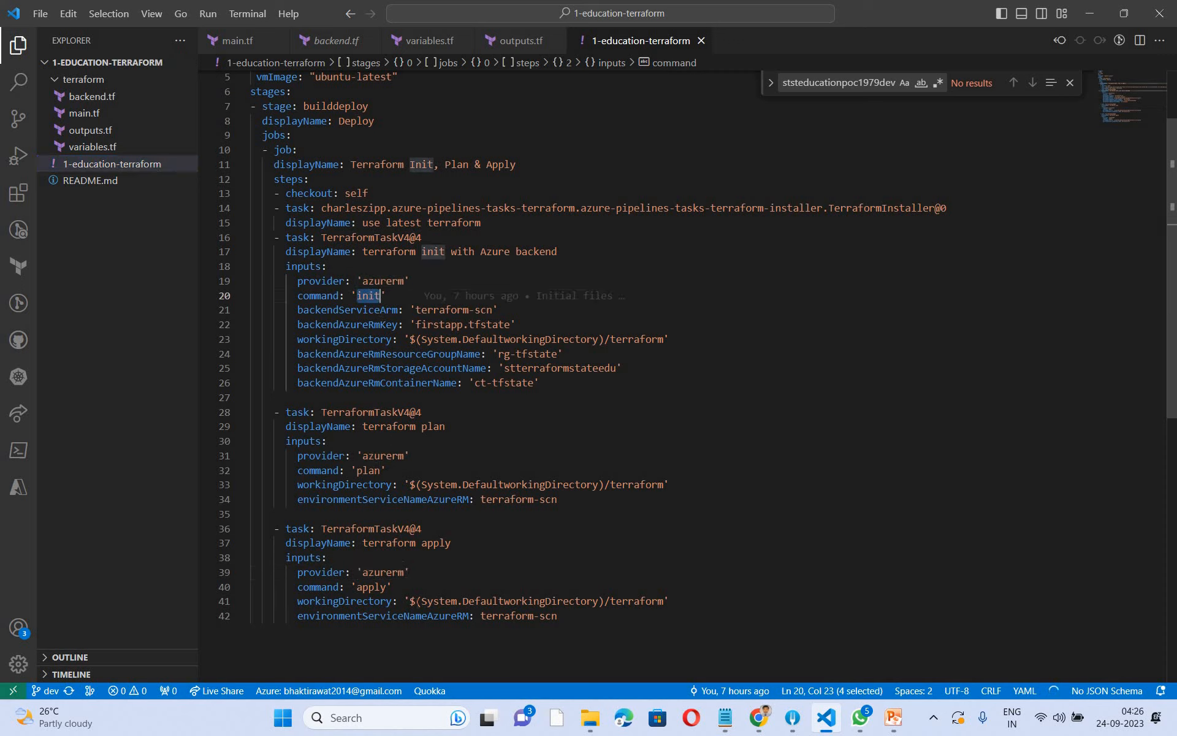
{"action": "left_click", "coordinate": [375, 470]}
{"action": "double_click", "coordinate": [371, 587]}
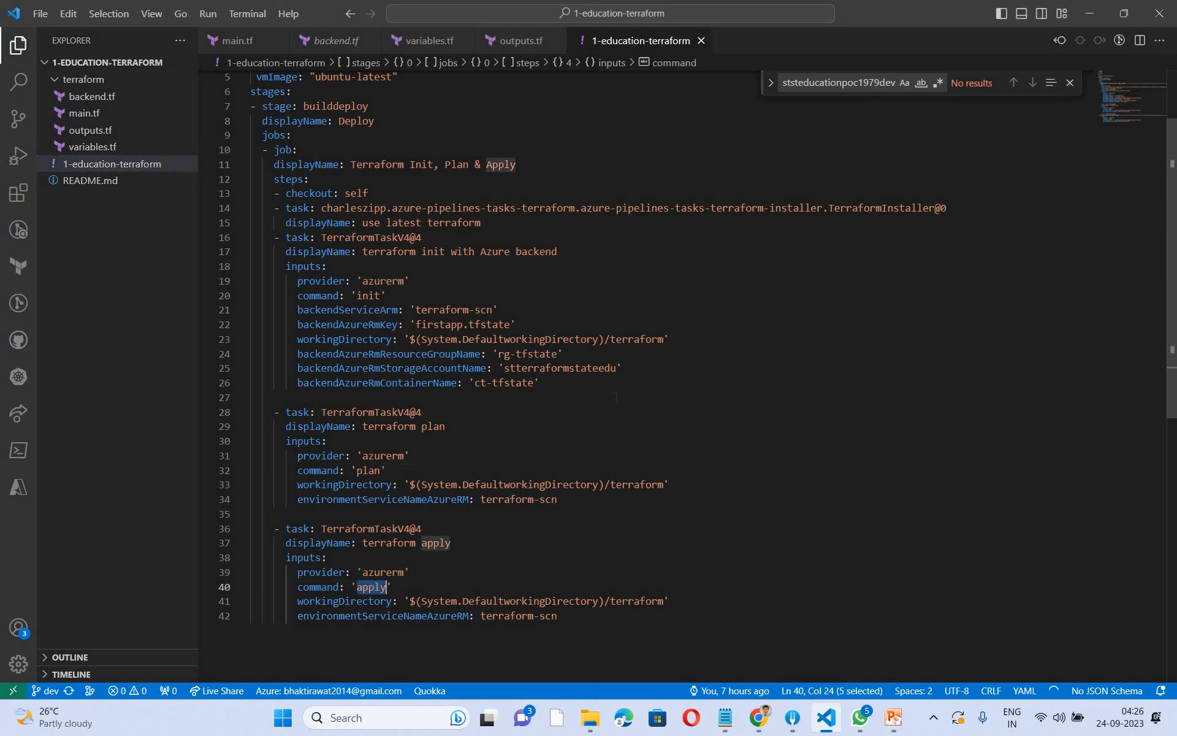
{"action": "left_click", "coordinate": [611, 394]}
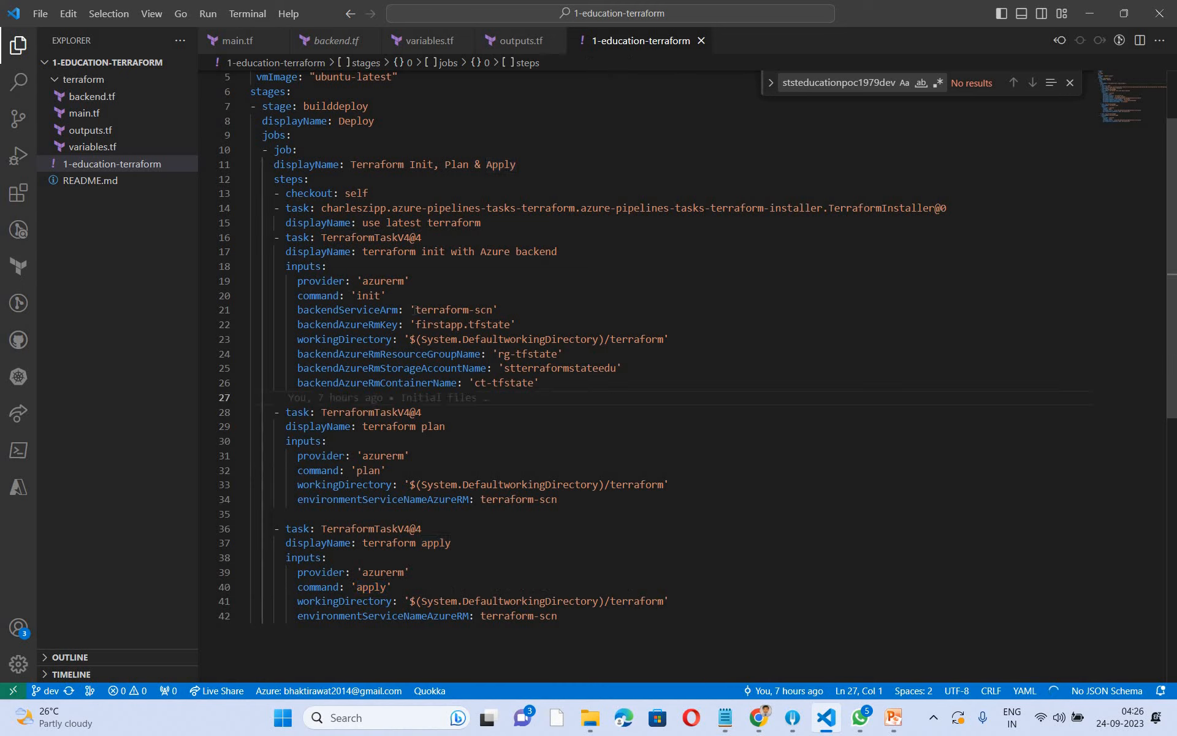
- Compare the backendServiceArm value of the init task with the service connection name in Azure DevOps, and return to the pipeline file
{"action": "left_click_drag", "start_coordinate": [411, 310], "coordinate": [494, 309]}
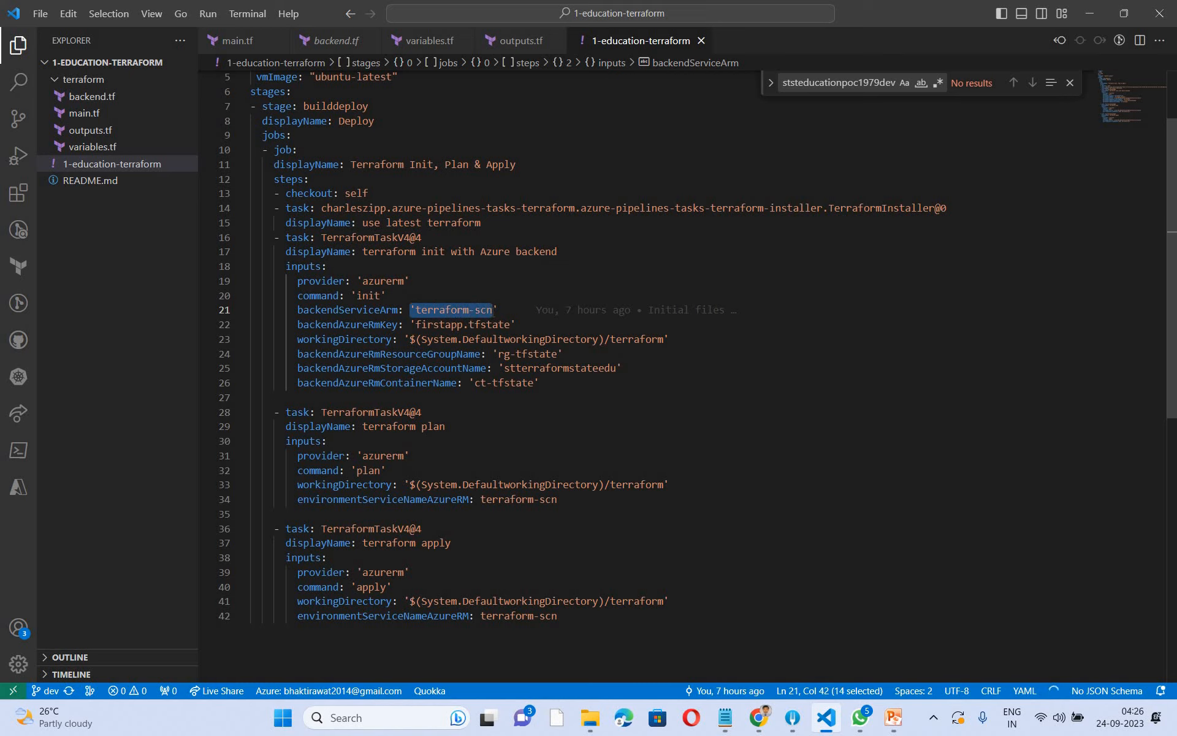
{"action": "left_click", "coordinate": [749, 723]}
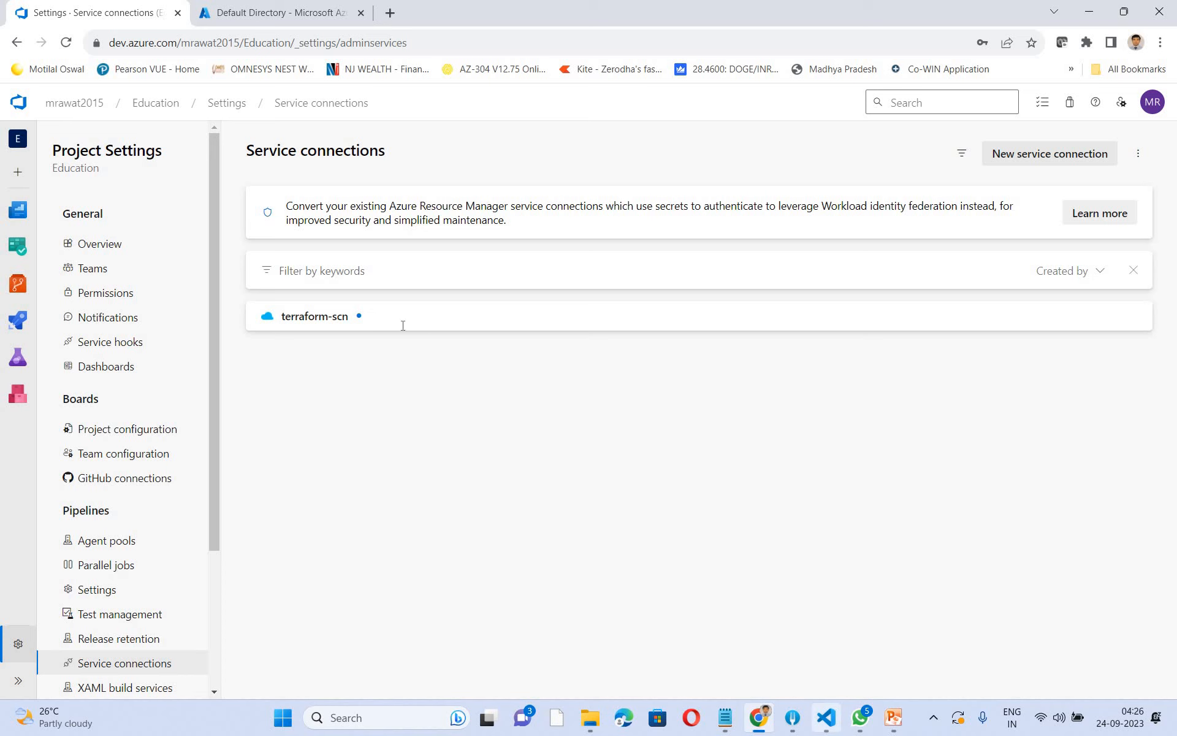
{"action": "left_click", "coordinate": [827, 719]}
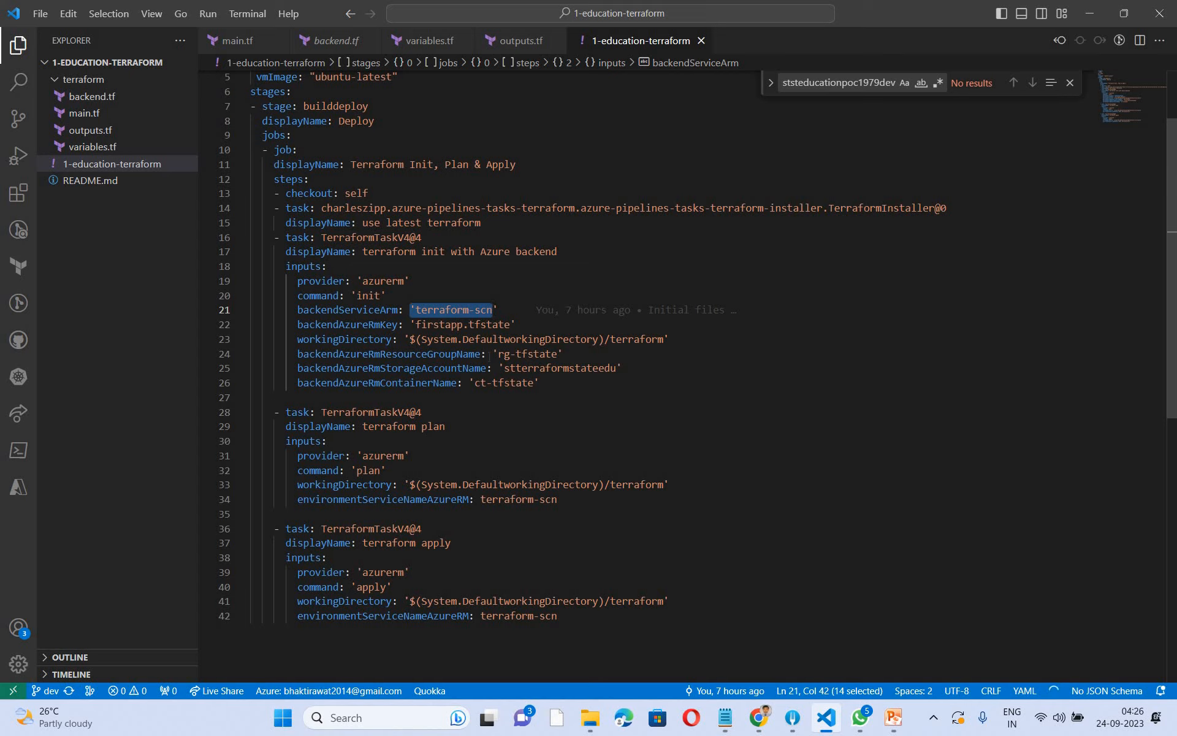
- Search the pipeline file for 'terraform-scn and examine the terraform plan task's provider and environmentServiceNameAzureRM values
{"action": "key", "text": "ctrl+g"}
{"action": "key", "text": "ctrl+f"}
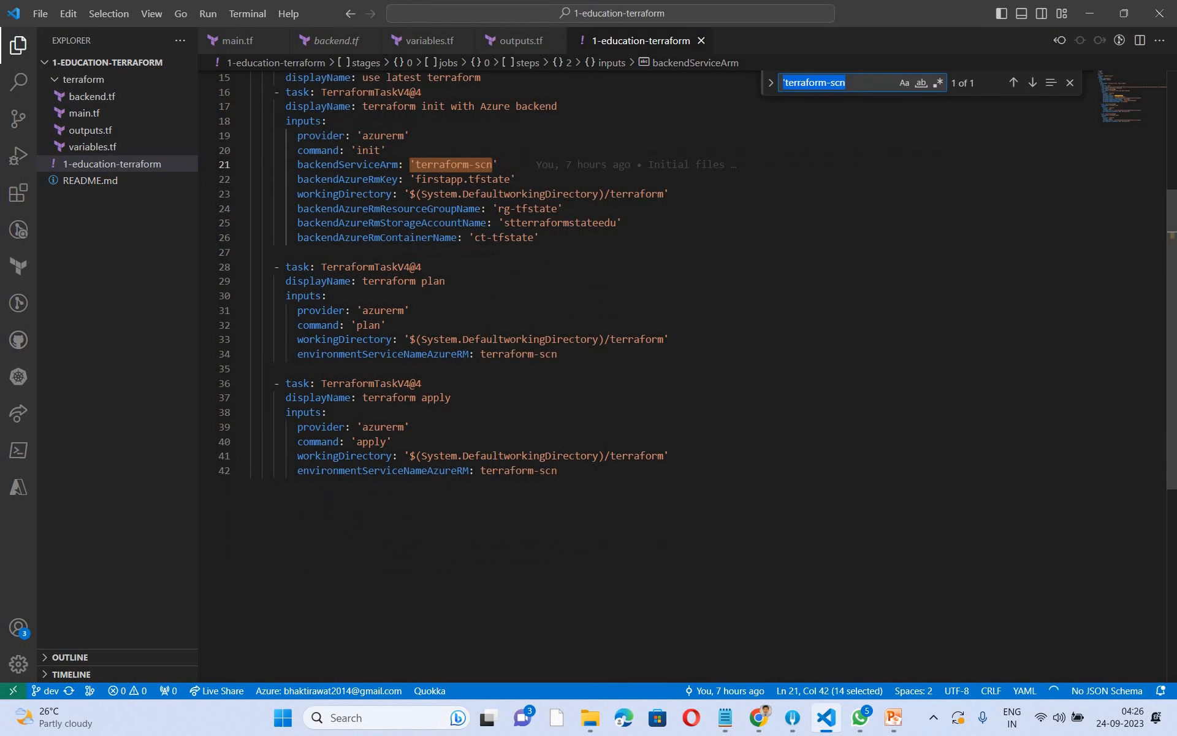
{"action": "left_click", "coordinate": [361, 295]}
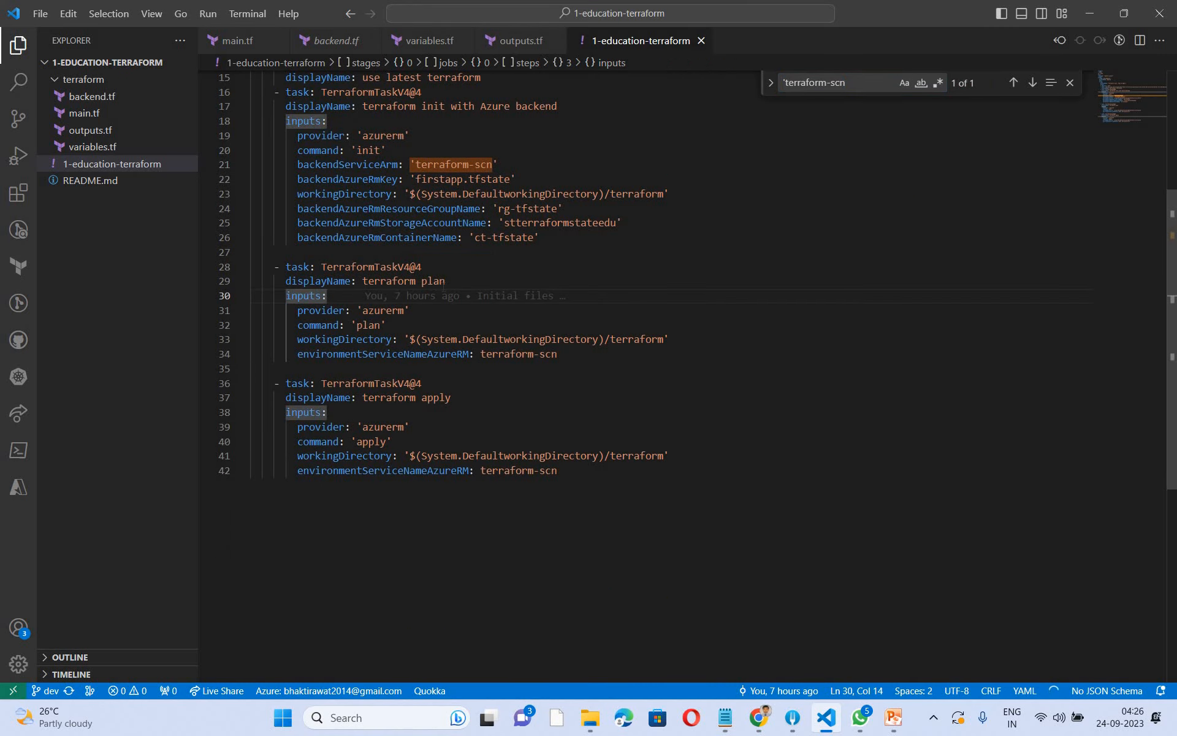
{"action": "left_click_drag", "start_coordinate": [368, 281], "coordinate": [446, 281]}
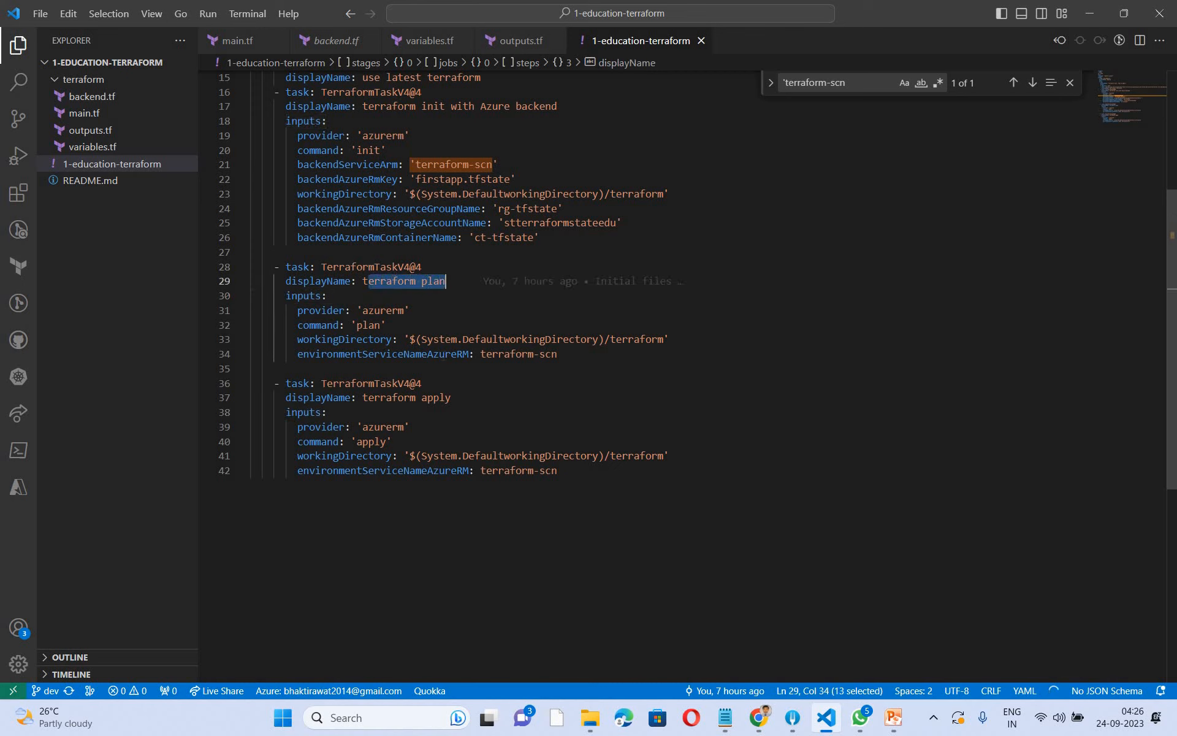
{"action": "left_click", "coordinate": [376, 310]}
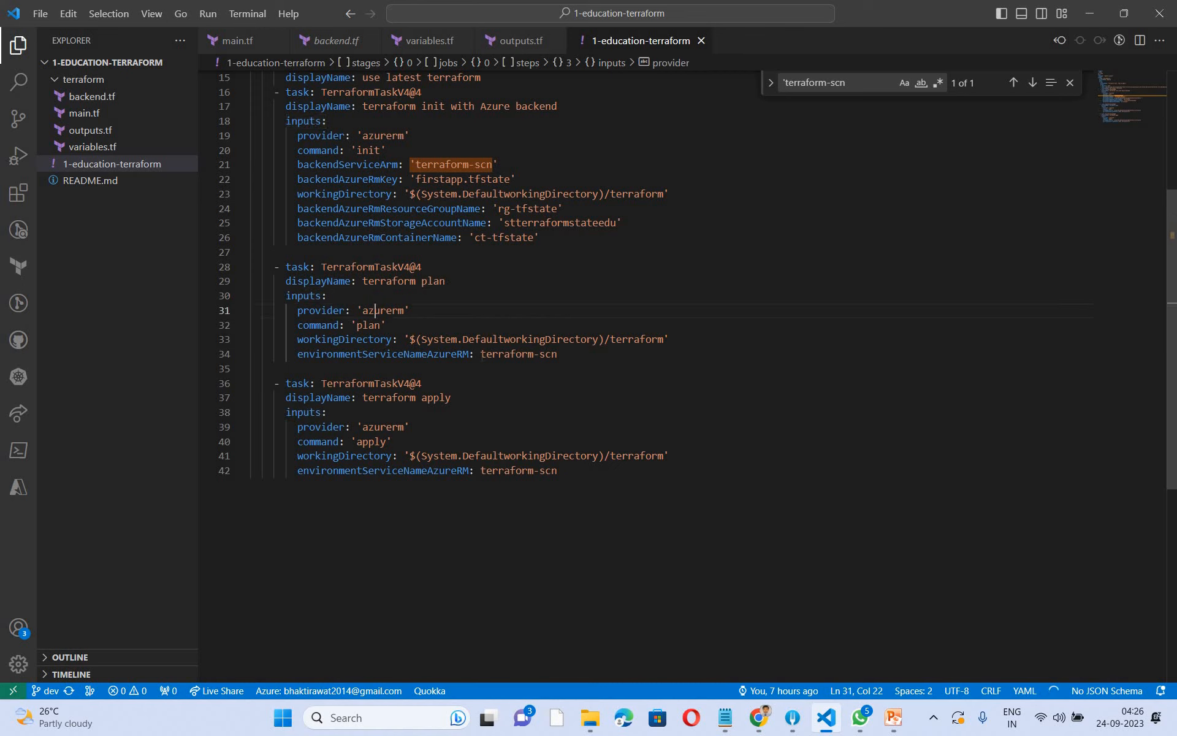
{"action": "left_click_drag", "start_coordinate": [482, 354], "coordinate": [558, 354]}
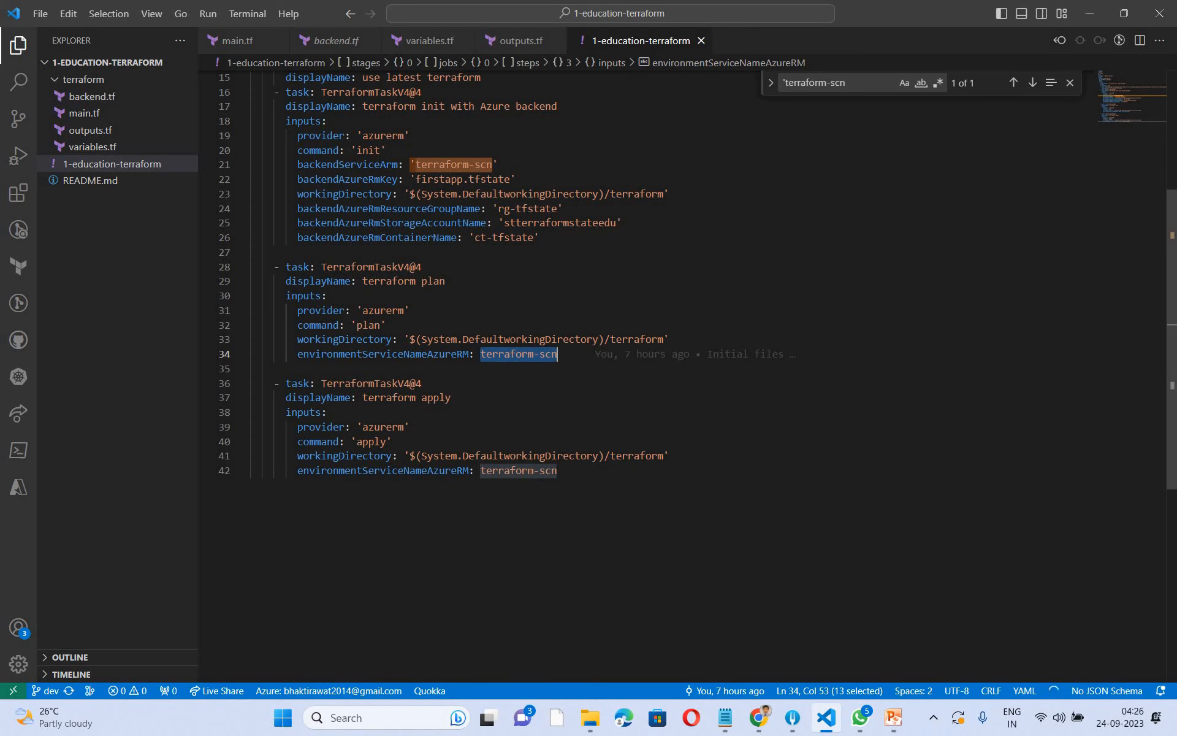
- Review the whole pipeline file from its trigger section through the terraform apply task
{"action": "scroll", "coordinate": [683, 442], "scroll_direction": "up", "scroll_amount": 5}
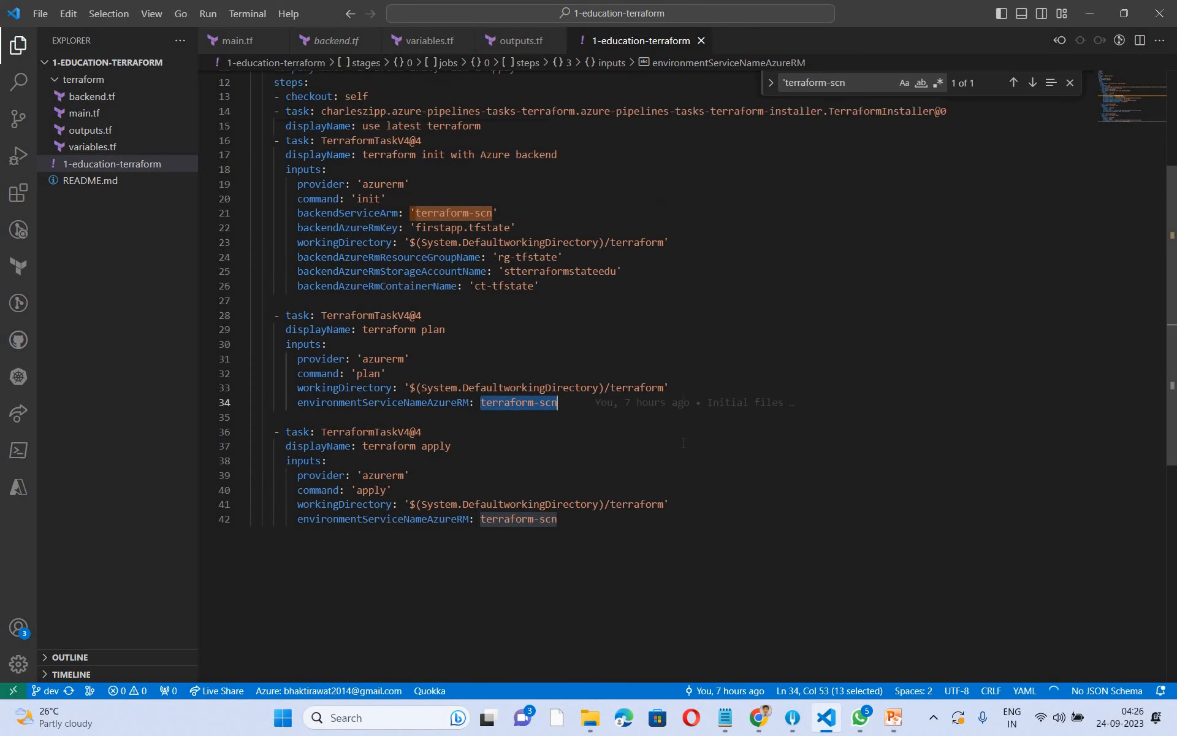
{"action": "key", "text": "Up"}
{"action": "key", "text": "Up"}
{"action": "key", "text": "Up"}
{"action": "key", "text": "Up"}
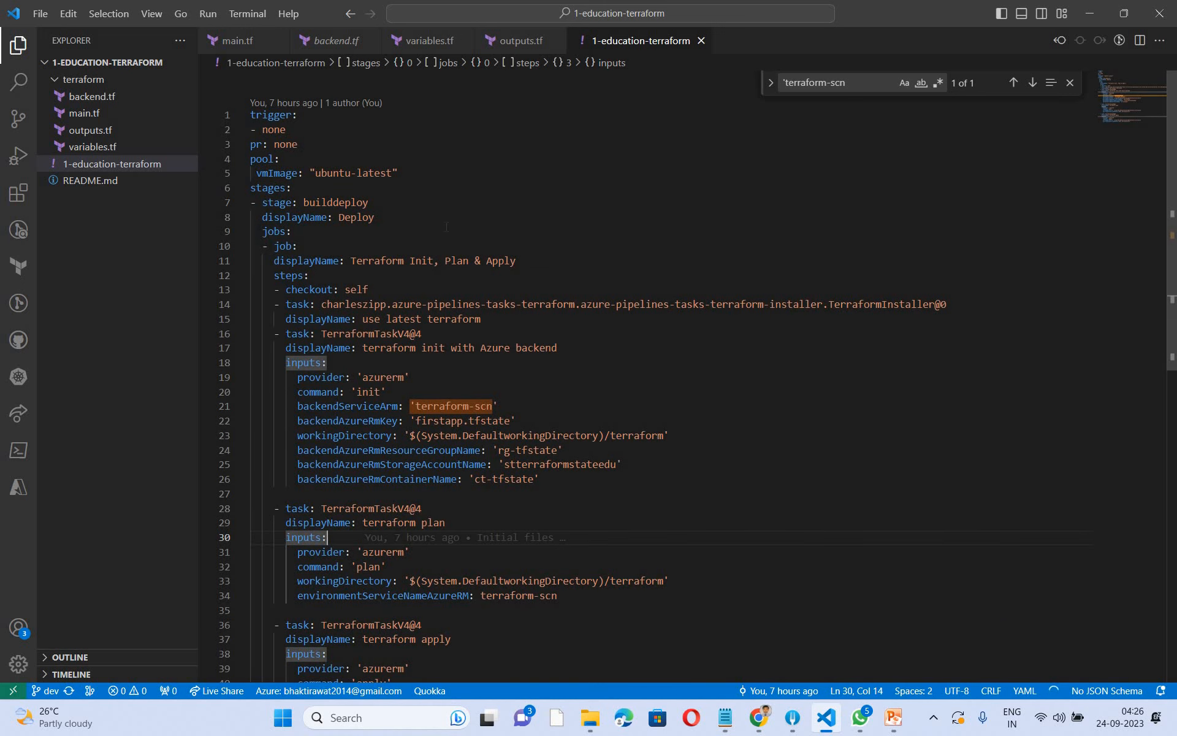
{"action": "scroll", "coordinate": [504, 600], "scroll_direction": "down", "scroll_amount": 3}
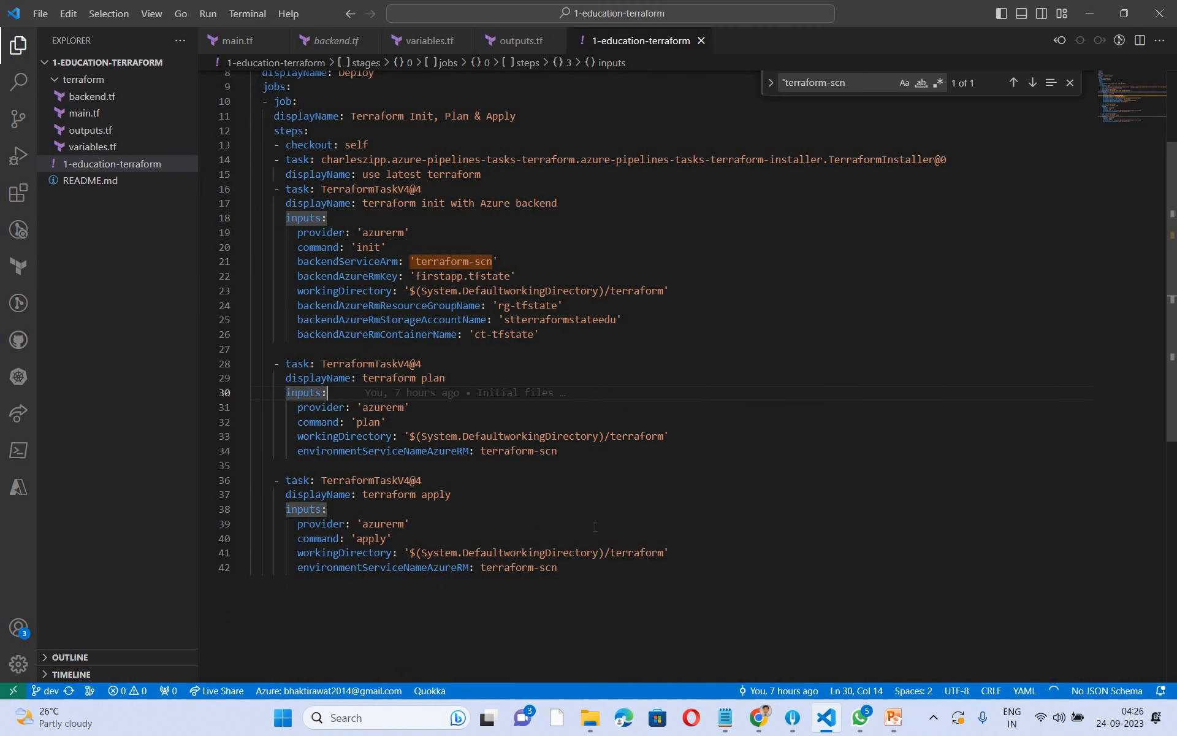
{"action": "scroll", "coordinate": [714, 692], "scroll_direction": "up", "scroll_amount": 3}
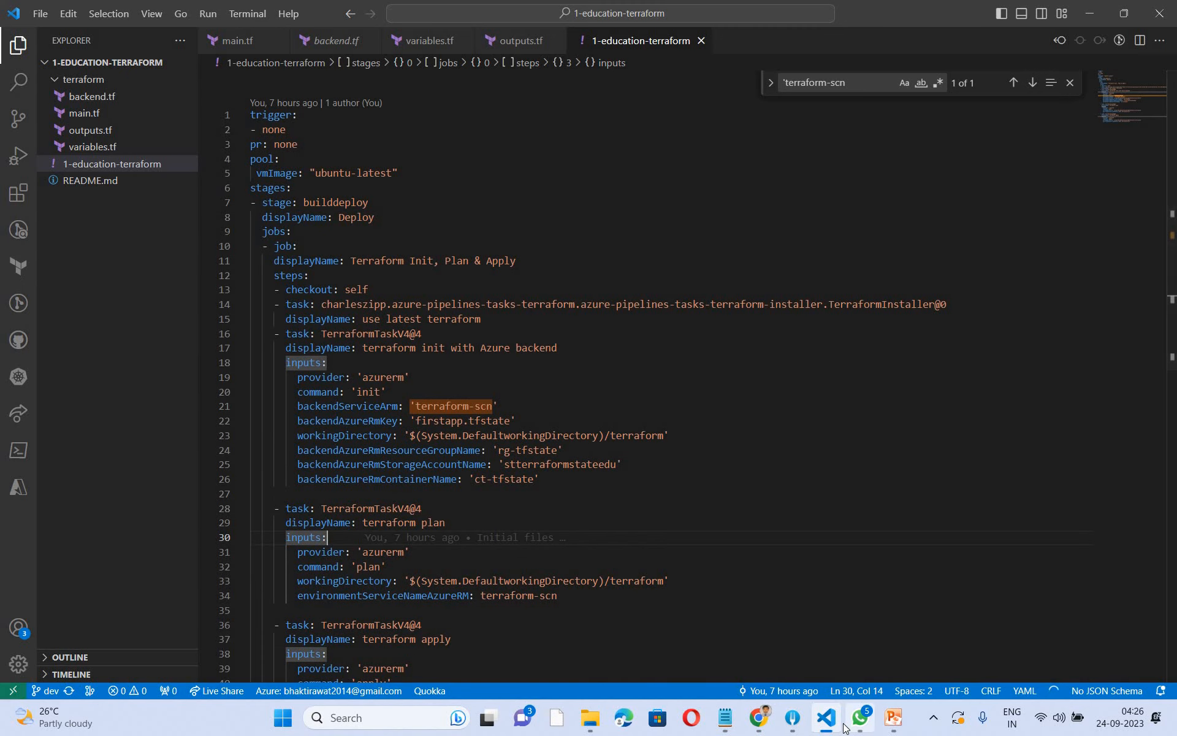
- Switch to Azure DevOps in the browser and open the 1-education-terraform pipeline's YAML for editing
{"action": "mouse_move", "coordinate": [852, 726]}
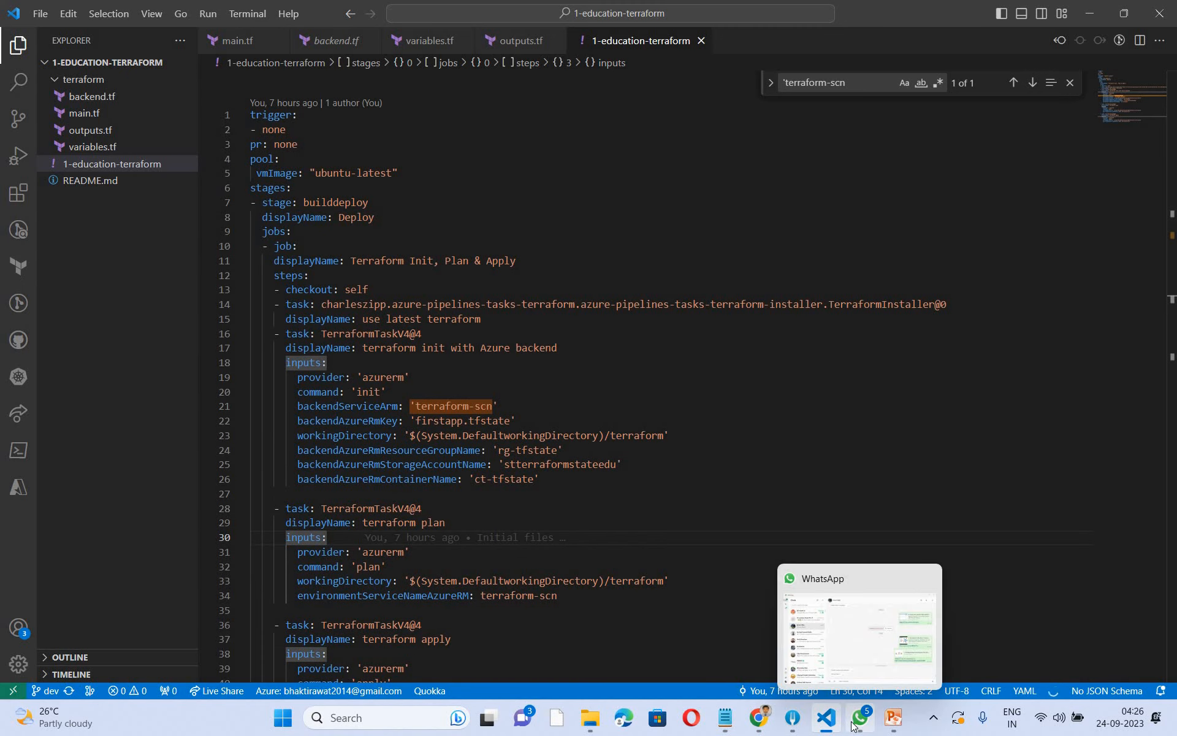
{"action": "left_click", "coordinate": [759, 717]}
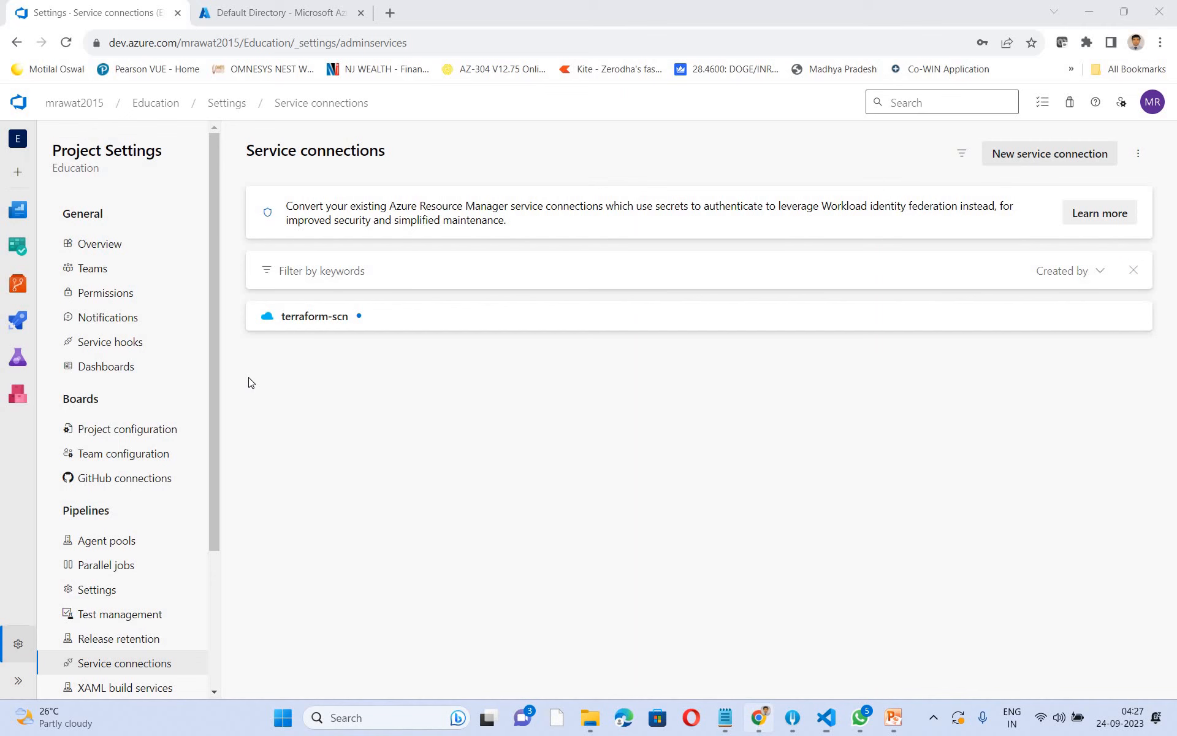
{"action": "left_click", "coordinate": [19, 682]}
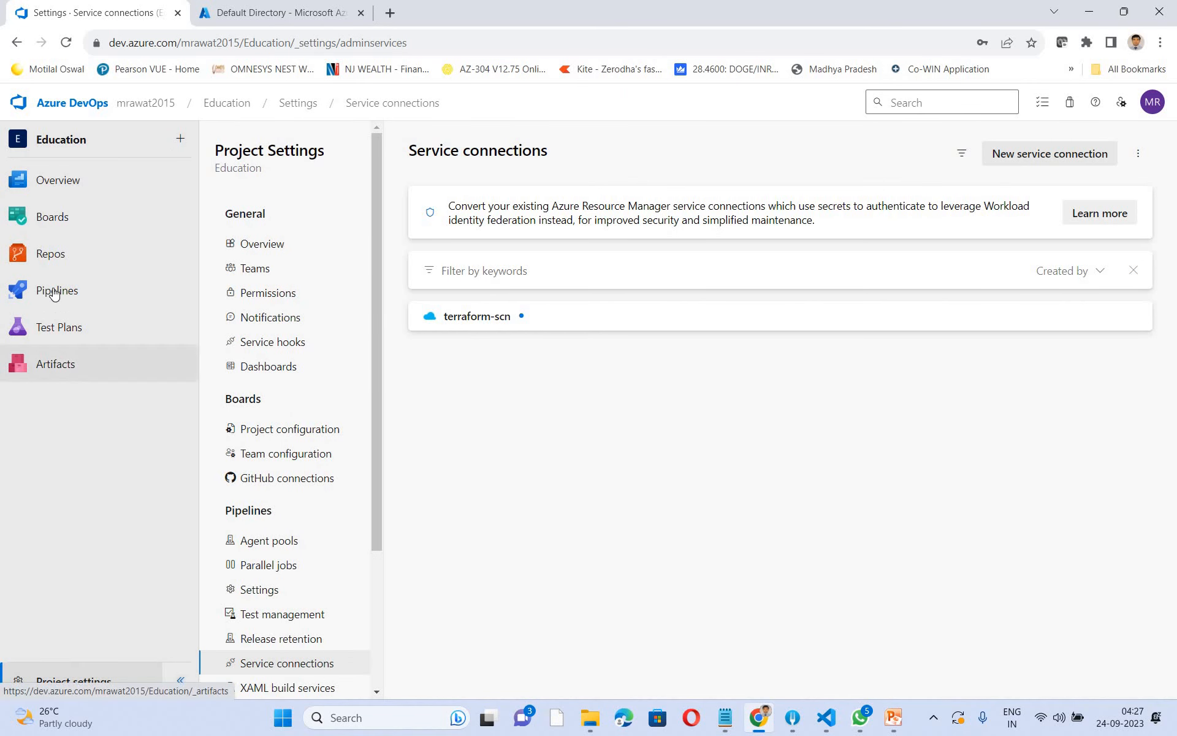
{"action": "left_click", "coordinate": [56, 294]}
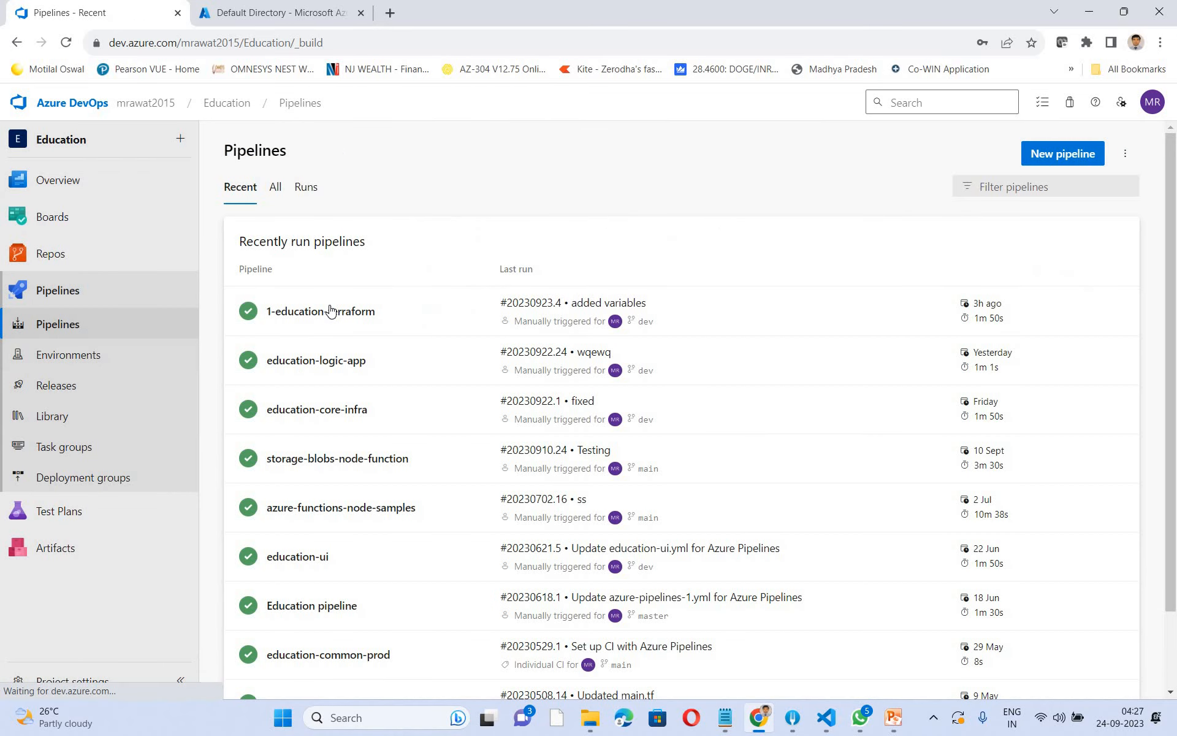
{"action": "left_click", "coordinate": [330, 311]}
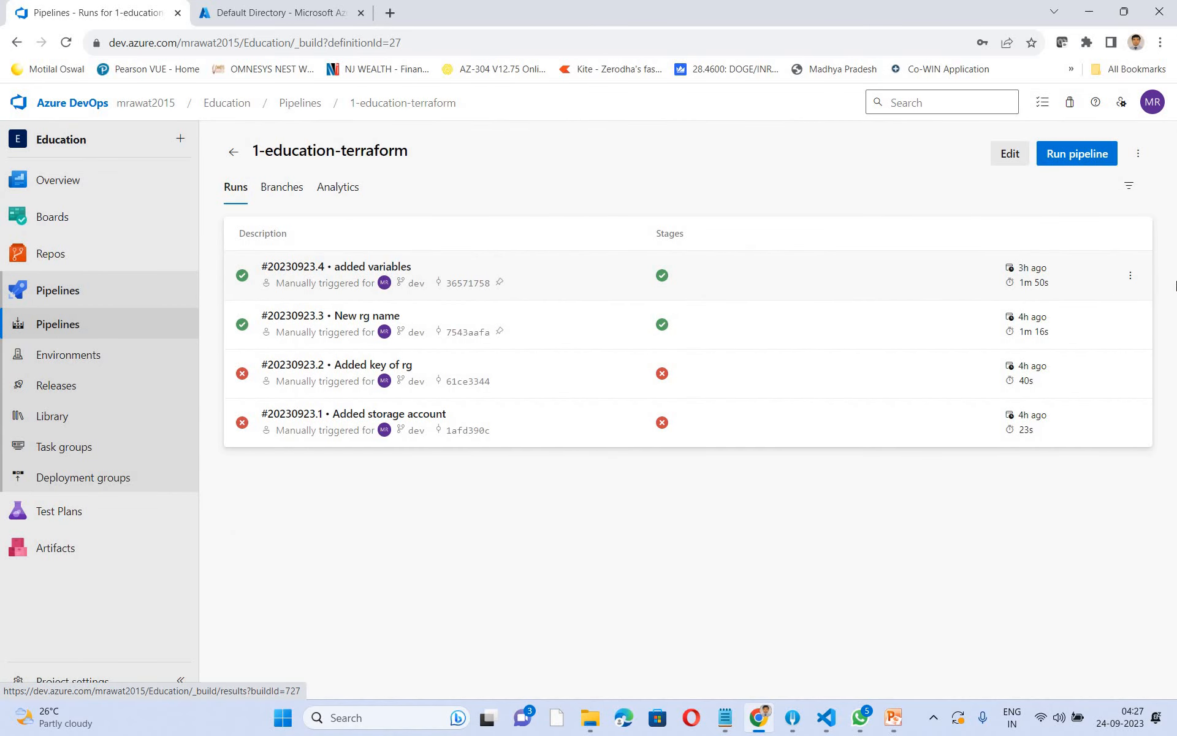
{"action": "left_click", "coordinate": [1009, 153]}
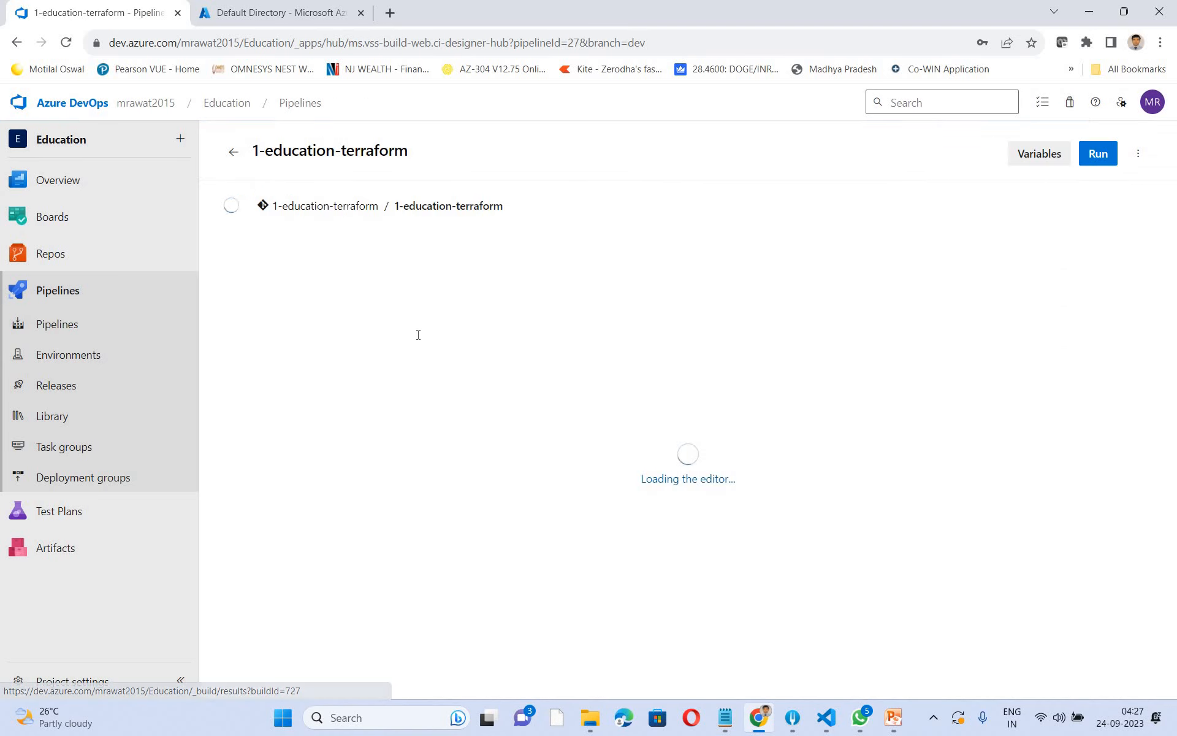
- Examine the terraform-scn service connection references in the init, plan and apply tasks of the pipeline YAML
{"action": "scroll", "coordinate": [495, 440], "scroll_direction": "down", "scroll_amount": 2}
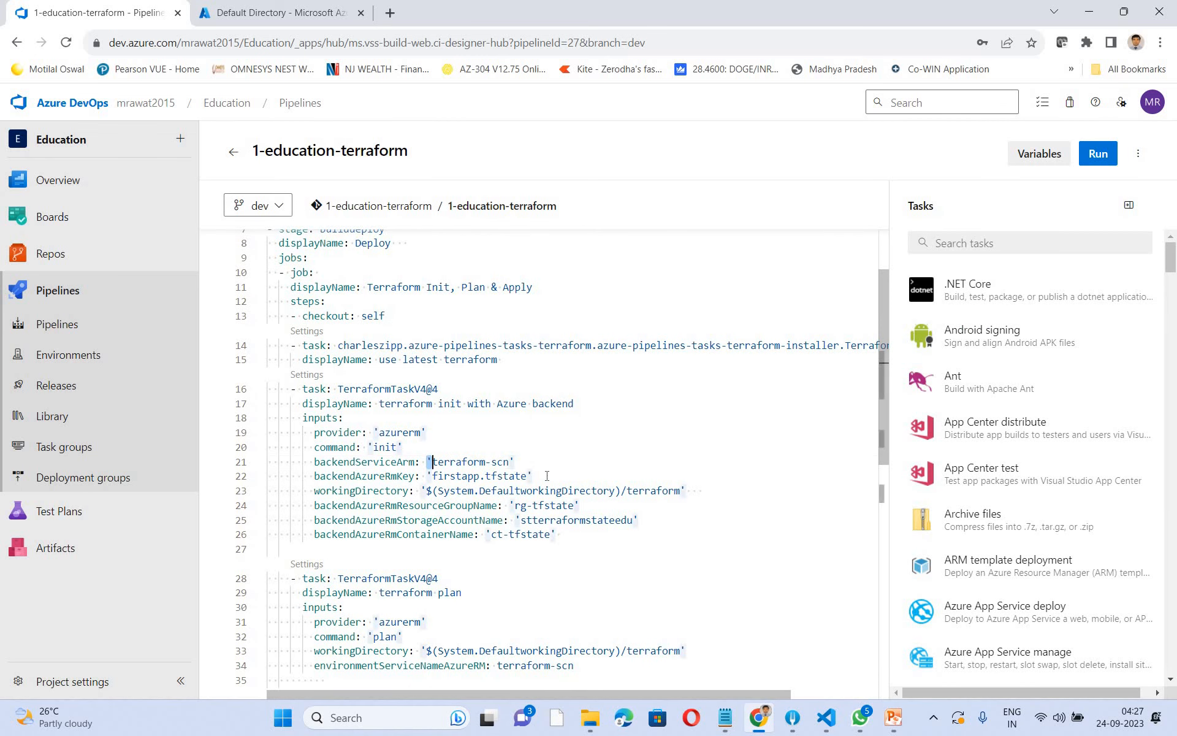
{"action": "left_click_drag", "start_coordinate": [428, 462], "coordinate": [515, 461]}
{"action": "scroll", "coordinate": [425, 563], "scroll_direction": "down", "scroll_amount": 2}
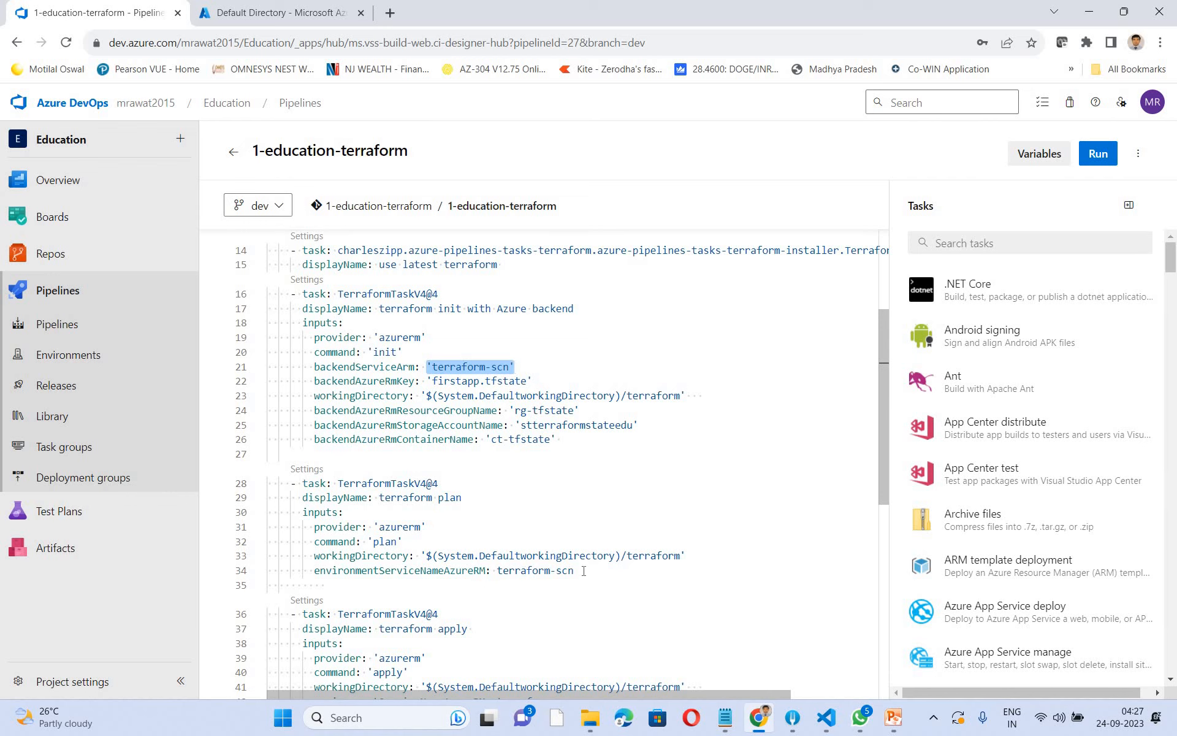
{"action": "left_click_drag", "start_coordinate": [498, 570], "coordinate": [577, 570]}
{"action": "scroll", "coordinate": [647, 587], "scroll_direction": "down", "scroll_amount": 3}
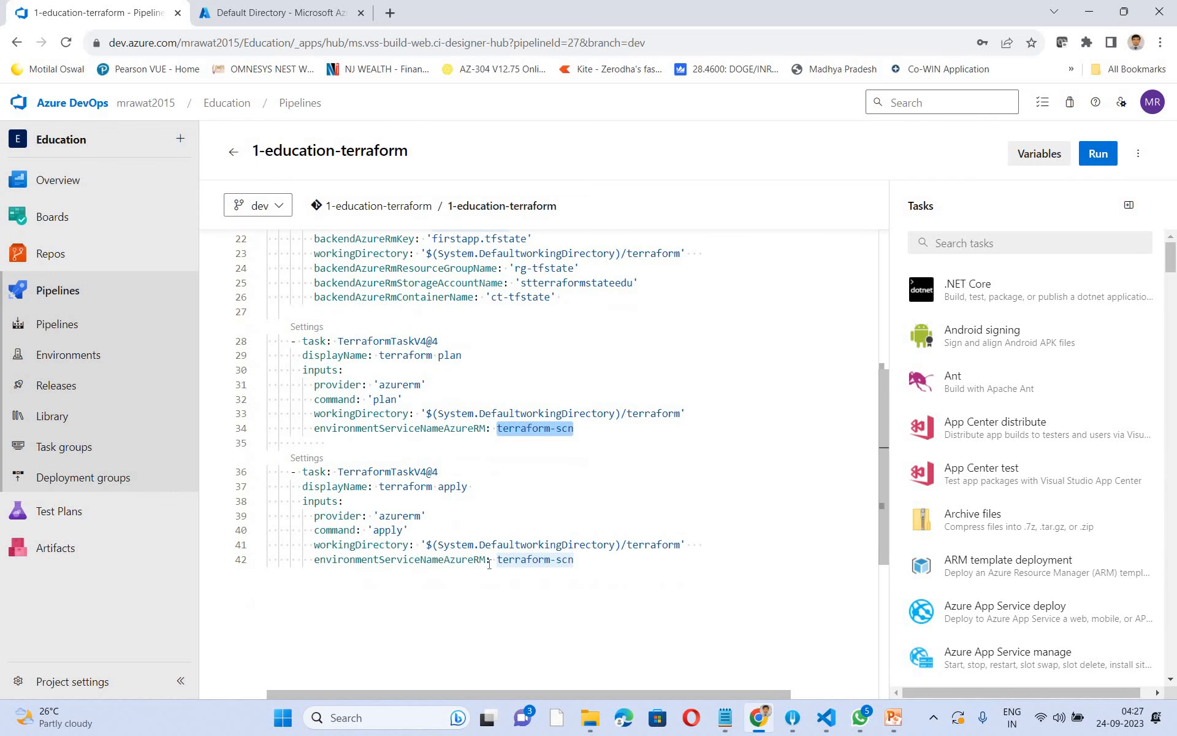
{"action": "left_click_drag", "start_coordinate": [496, 560], "coordinate": [601, 560]}
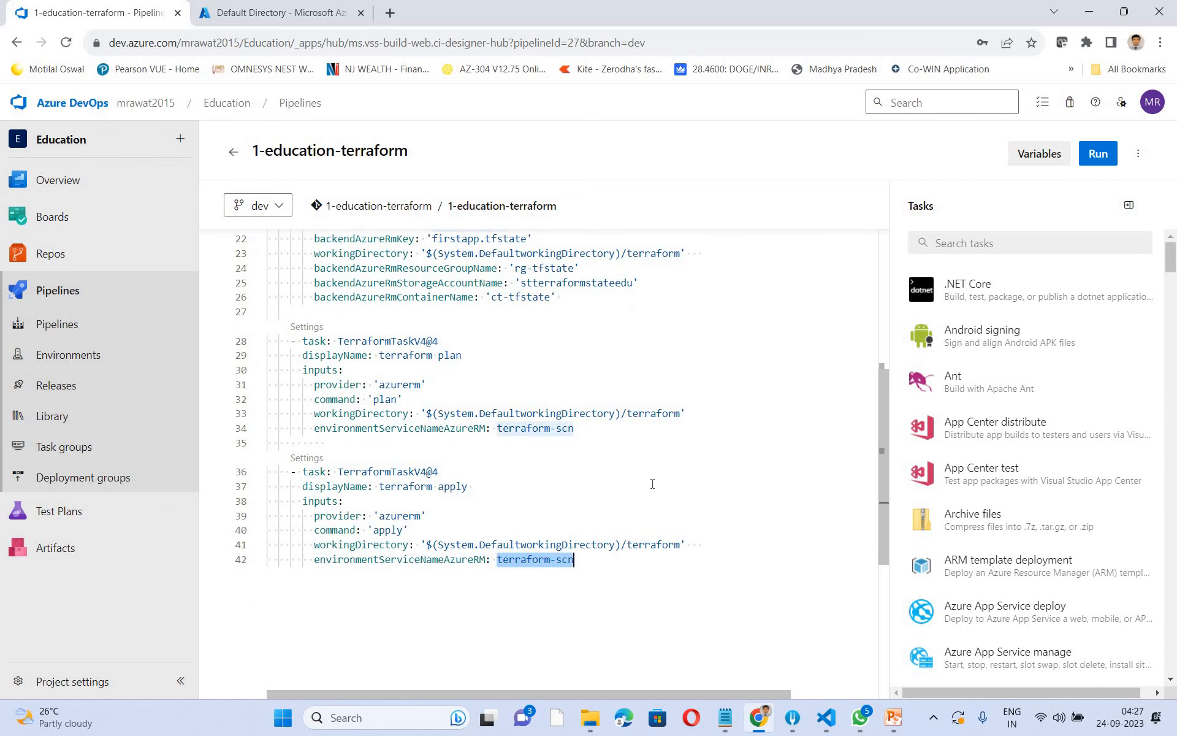
{"action": "scroll", "coordinate": [653, 484], "scroll_direction": "up", "scroll_amount": 7}
{"action": "middle_click", "coordinate": [653, 484]}
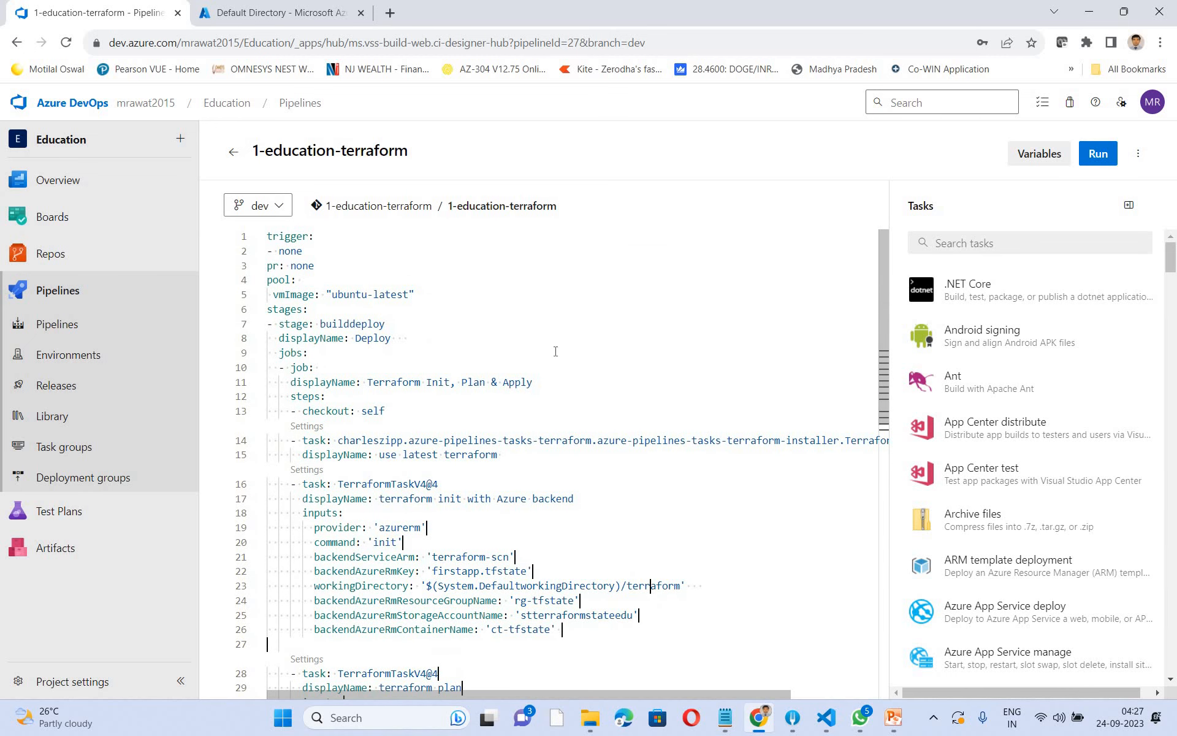
- Open the "added variables" run of the 1-education-terraform pipeline and view its Terraform Init, Plan & Apply job log
{"action": "left_click", "coordinate": [59, 337]}
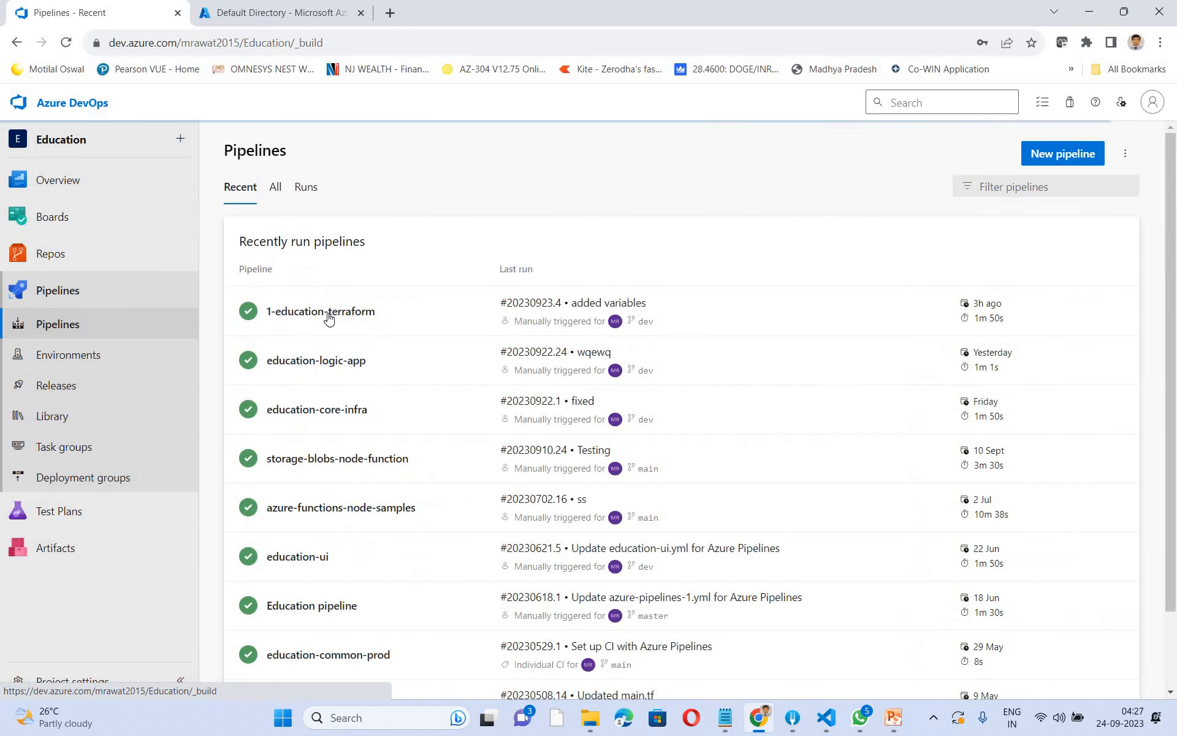
{"action": "left_click", "coordinate": [312, 322]}
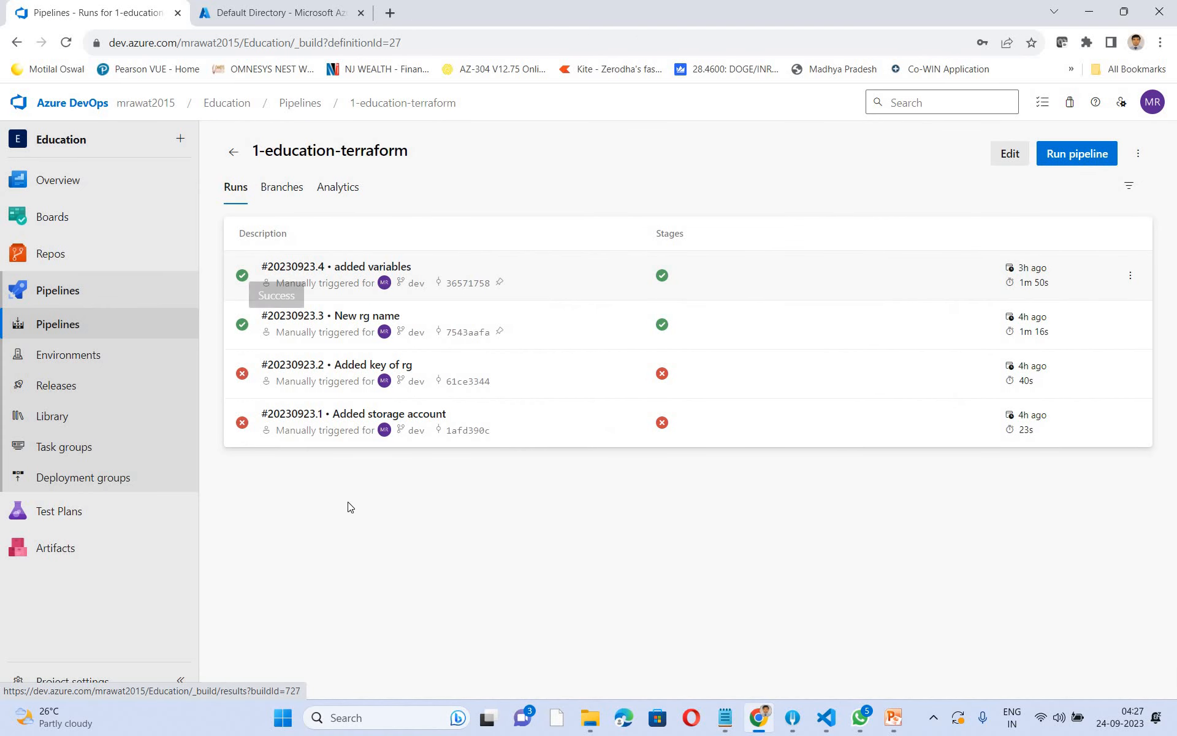
{"action": "left_click", "coordinate": [283, 402]}
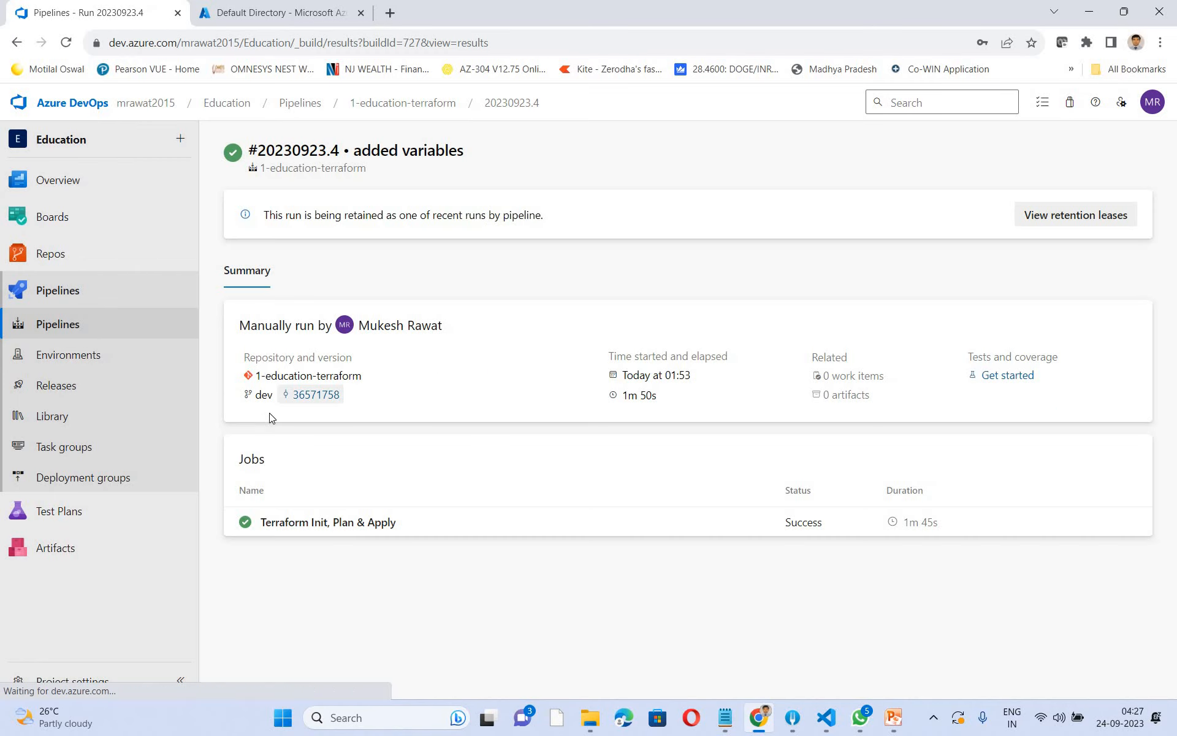
{"action": "left_click", "coordinate": [274, 531]}
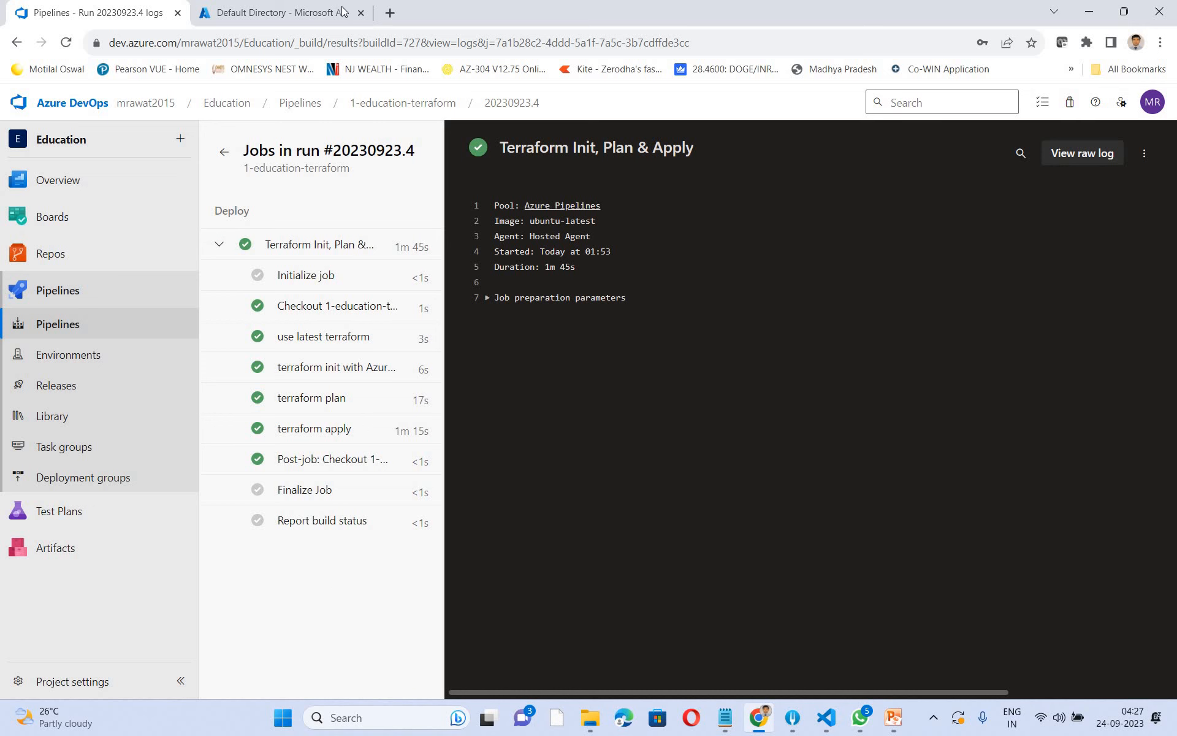
- Switch to the Azure portal and go from the app registrations list to the portal's home page
{"action": "key", "text": "ctrl+Tab"}
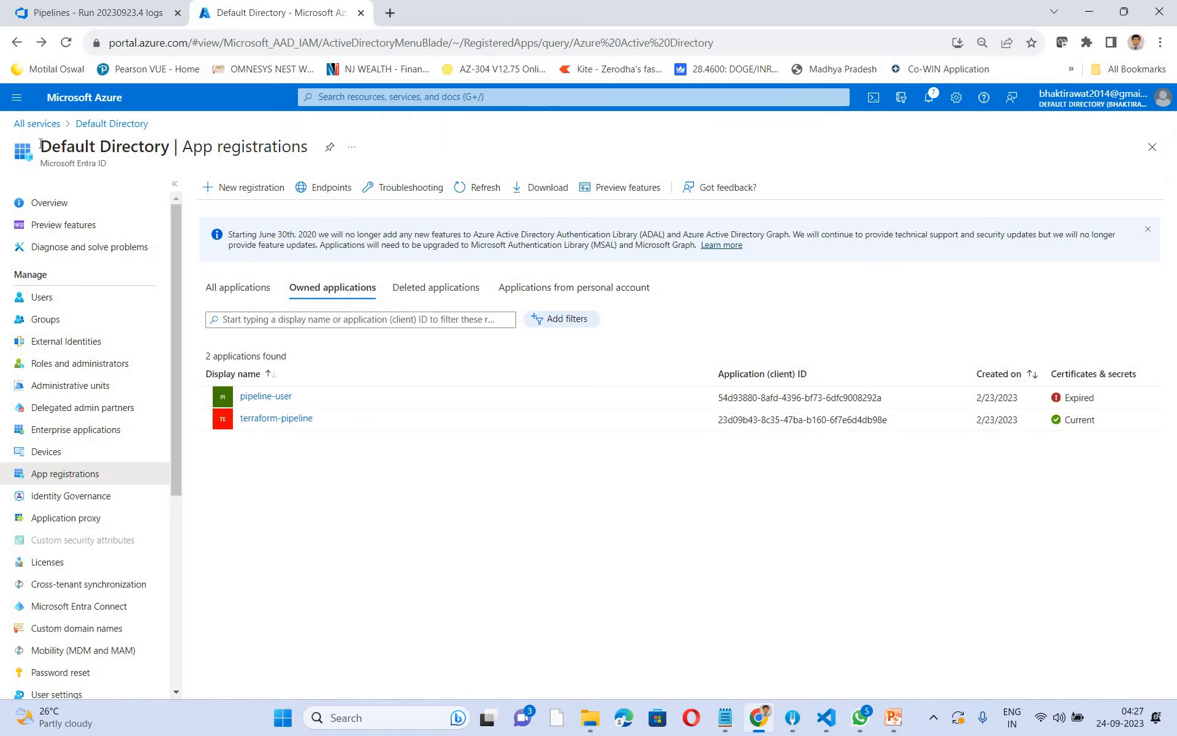
{"action": "left_click", "coordinate": [20, 98]}
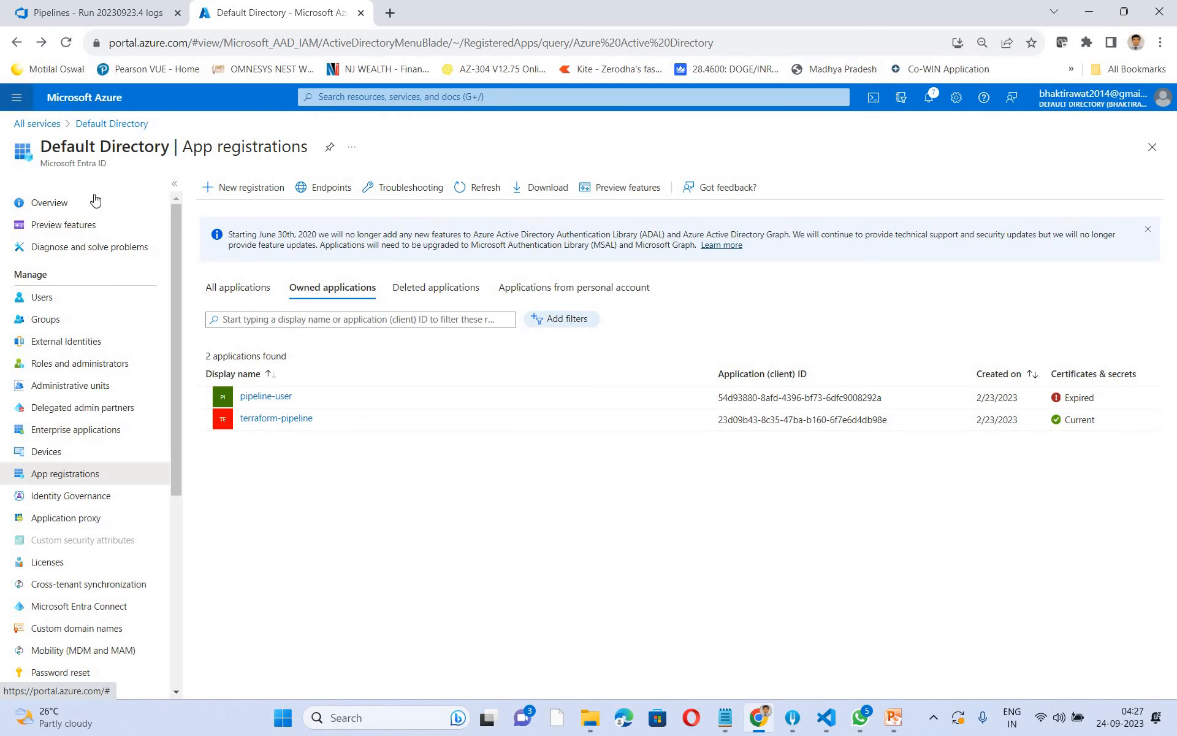
{"action": "key", "text": "Return"}
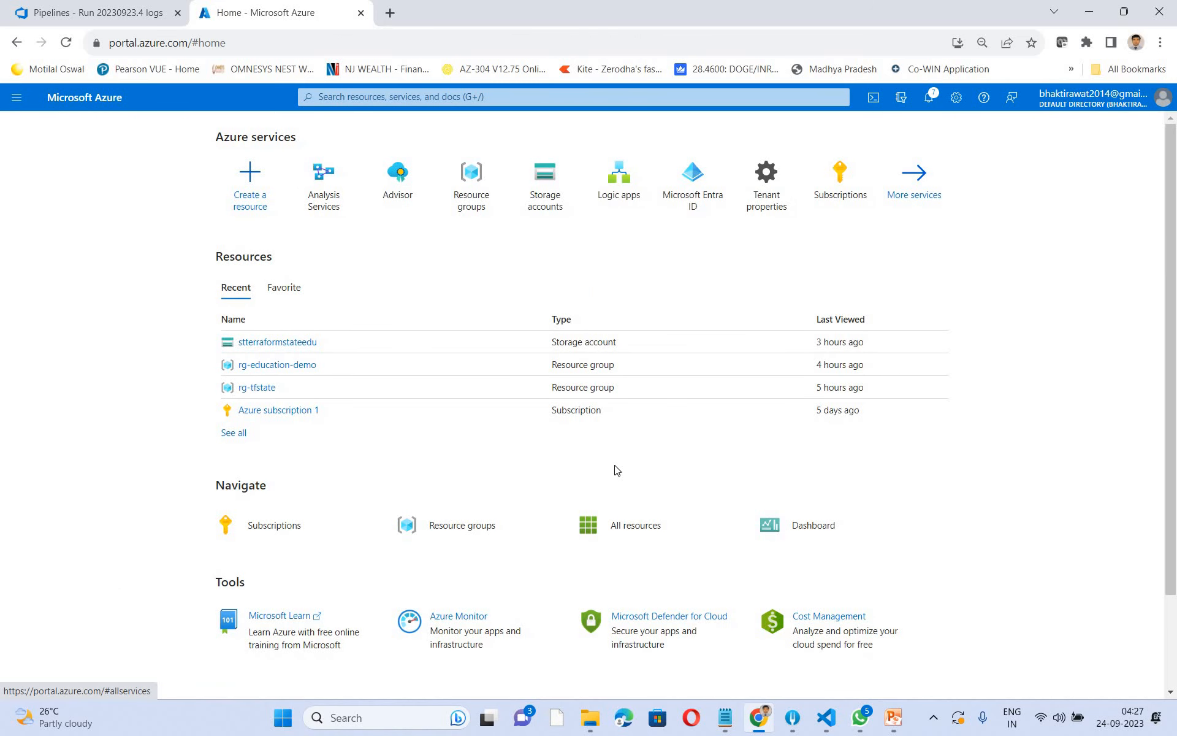
- Switch to PowerPoint to show the Azure DevOps Service Connection slide
{"action": "left_click", "coordinate": [902, 731]}
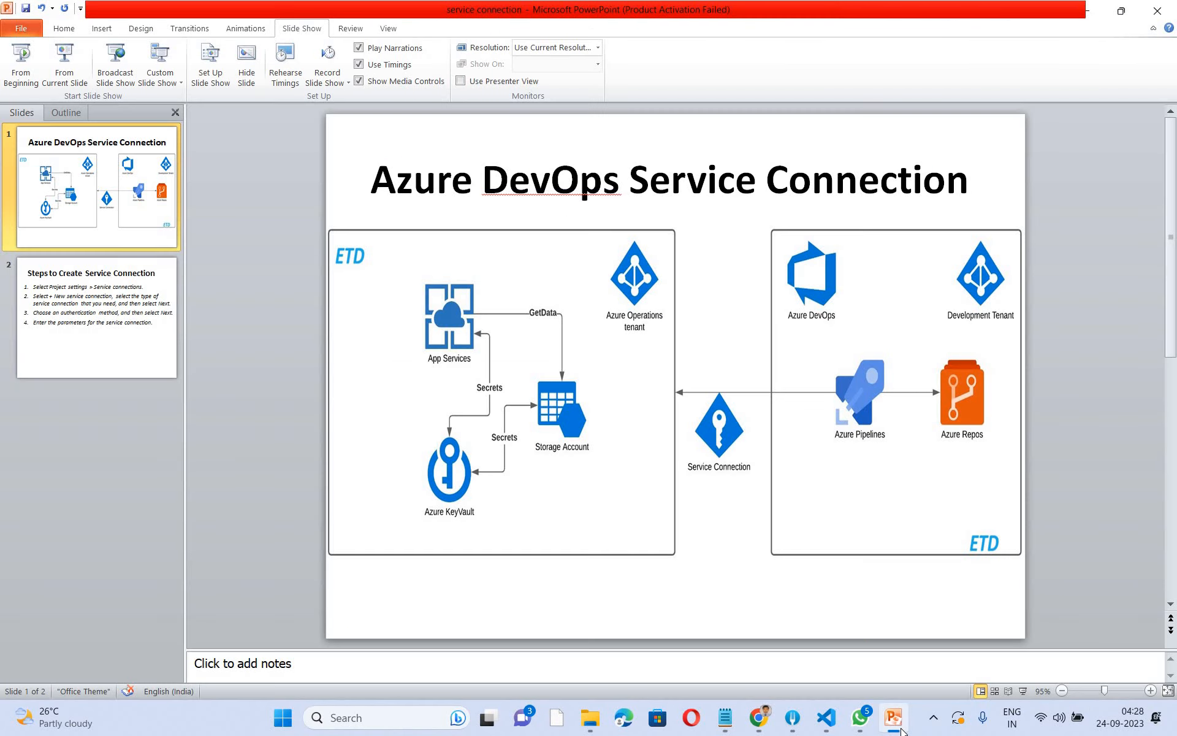